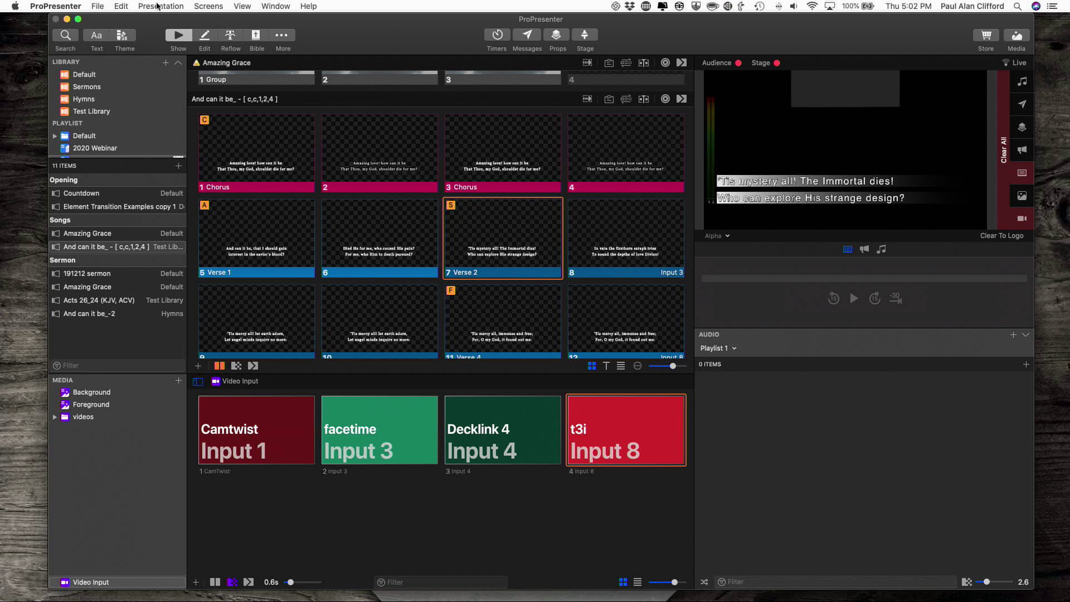
Open Screen Configuration and browse the Audience DeckLink and Placeholder output types without adding one
left_click(210, 8)
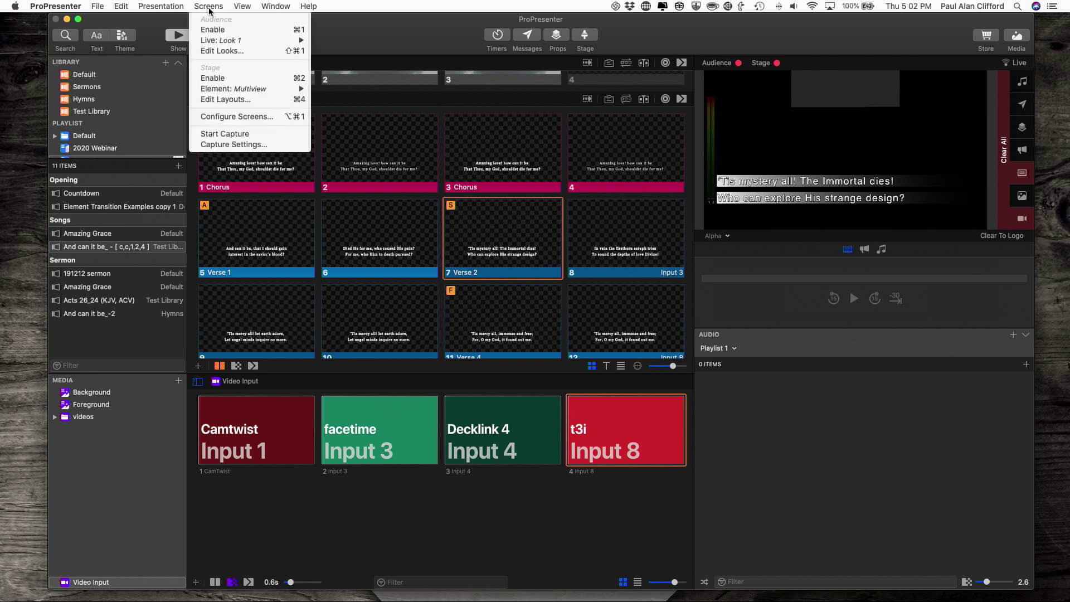
left_click(213, 120)
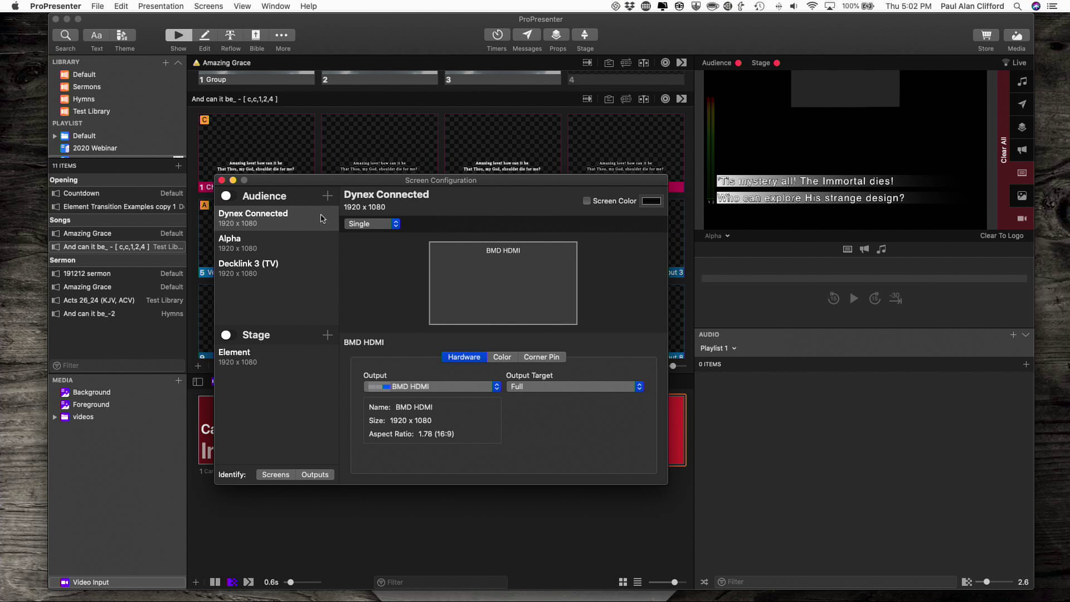
left_click(328, 198)
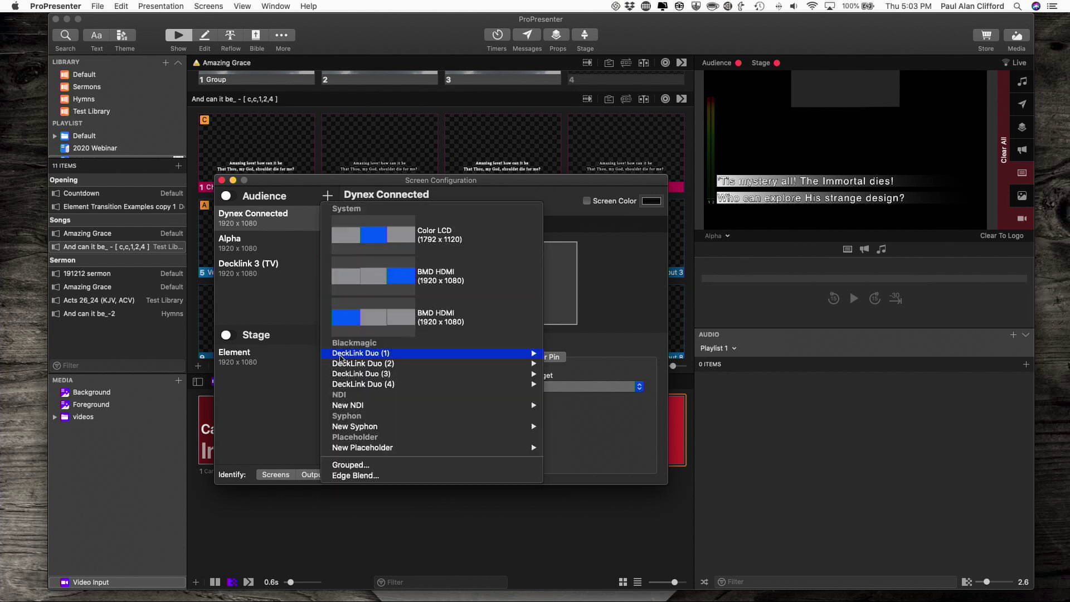
mouse_move(340, 369)
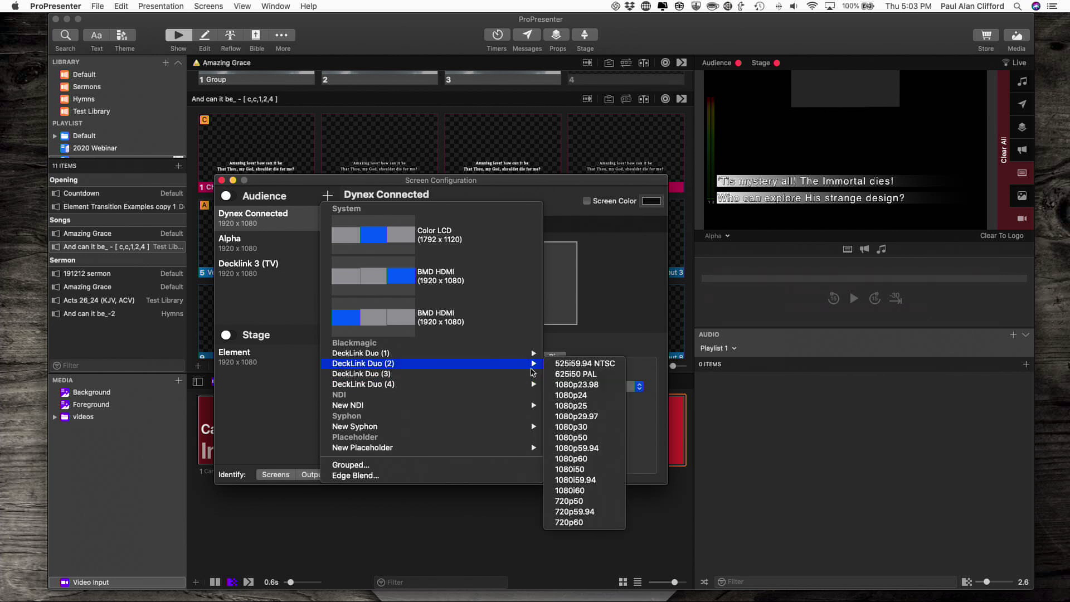
mouse_move(528, 378)
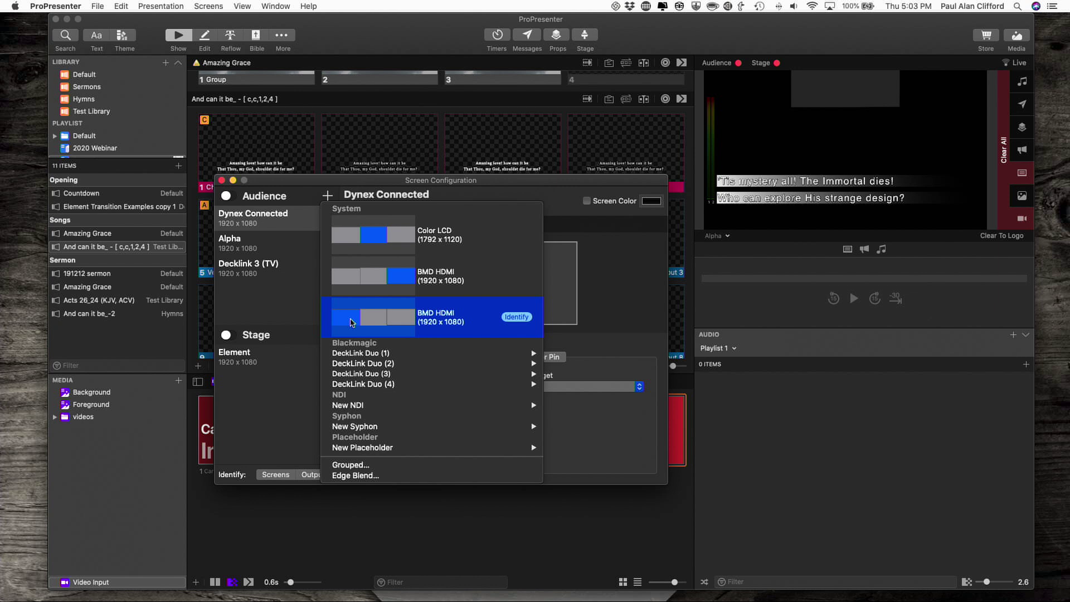
mouse_move(352, 449)
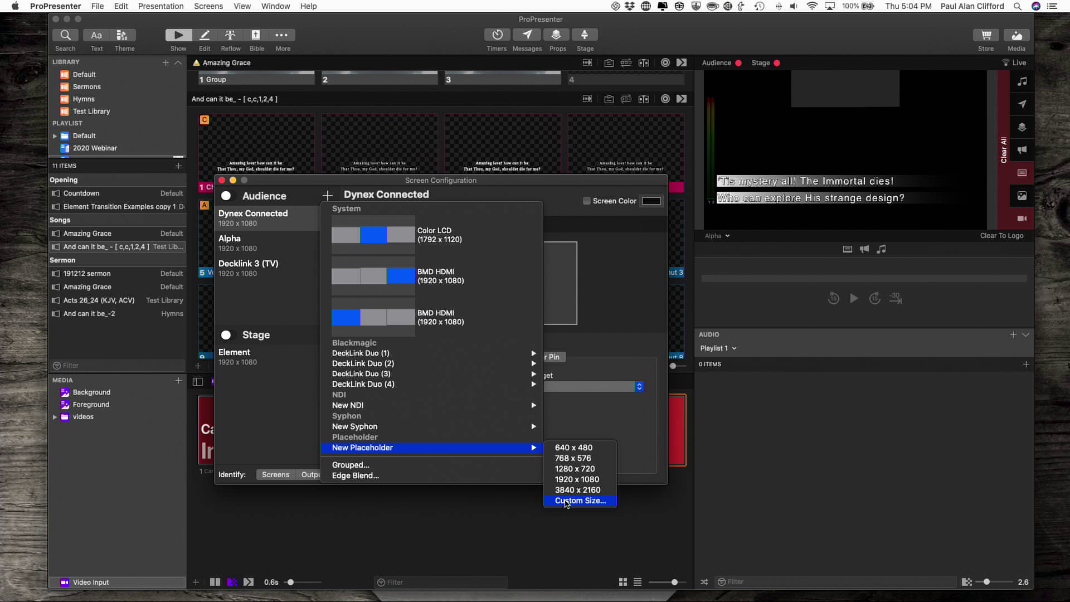
left_click(561, 196)
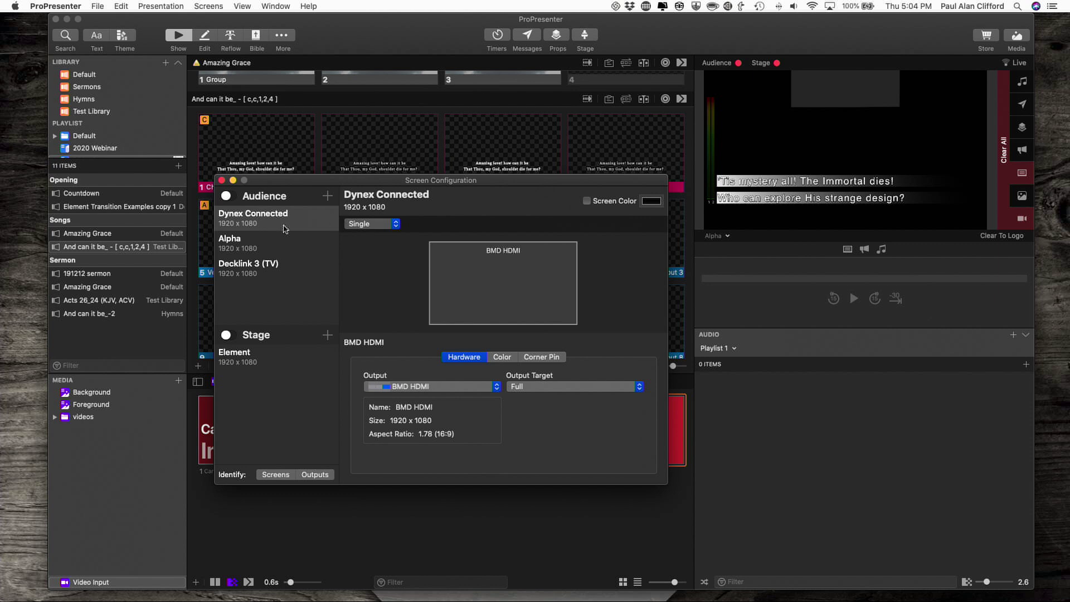
Confirm Decklink 3 (TV) outputs to DeckLink Duo (3) at 1080p59.94, then close Screen Configuration
left_click(229, 272)
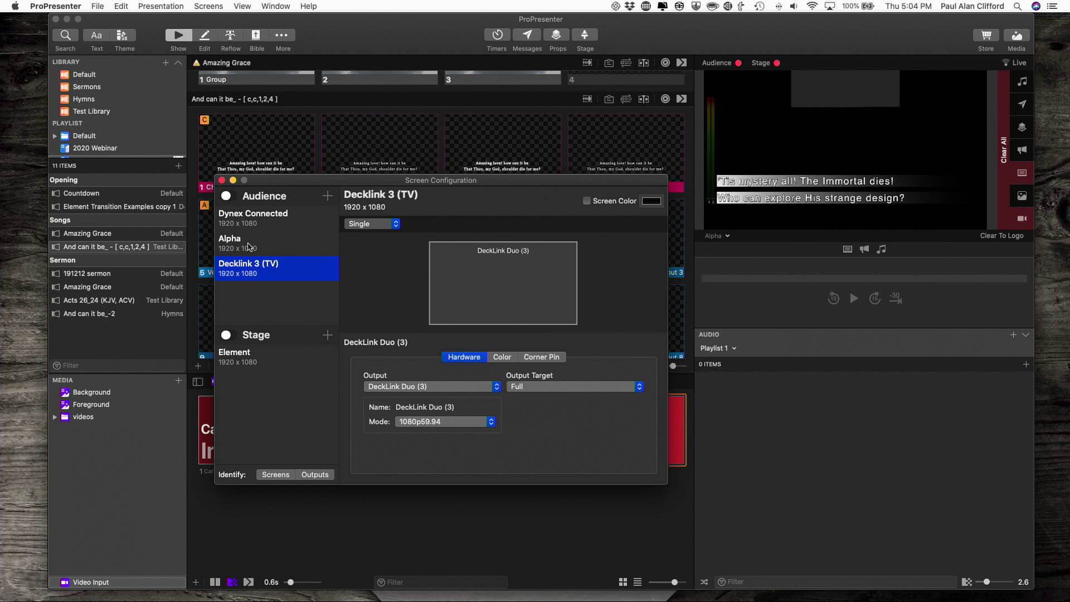
left_click(221, 180)
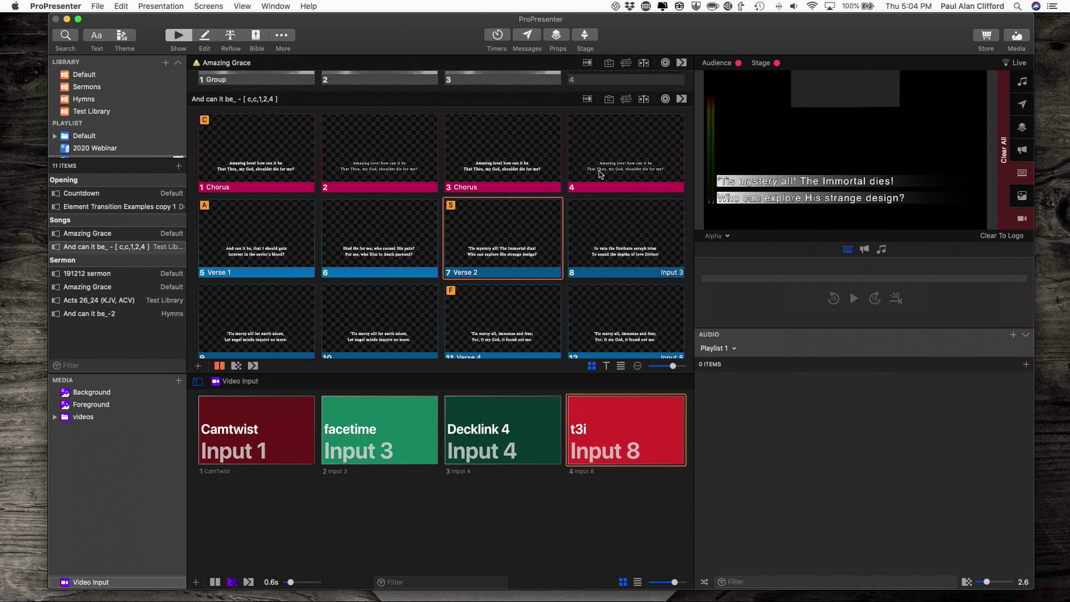
Switch the output preview to Decklink 3 (TV) to show the vertically rotated lyrics
left_click(728, 235)
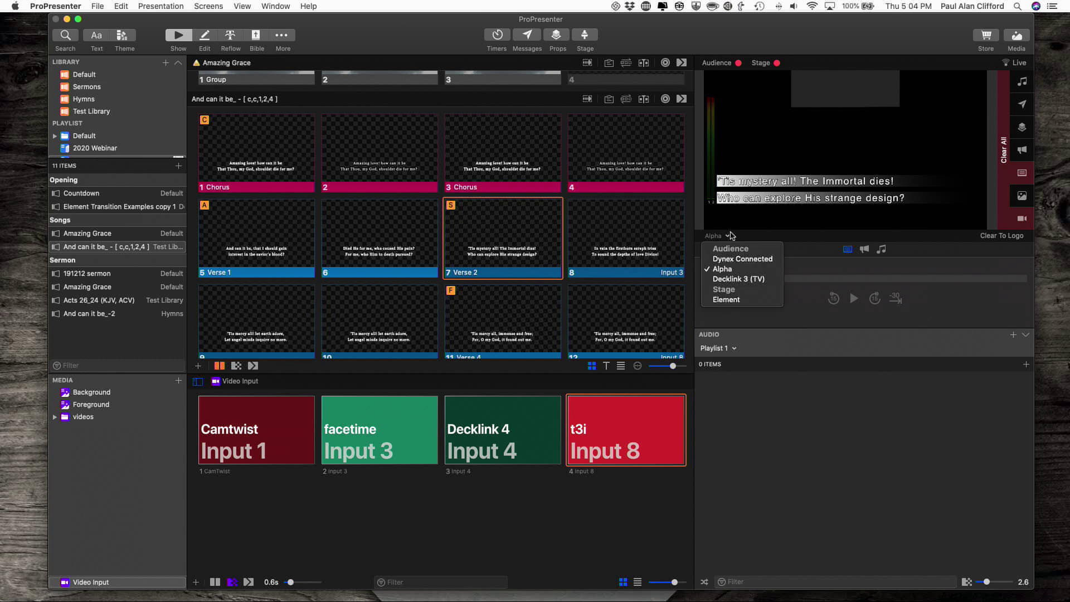
left_click(732, 280)
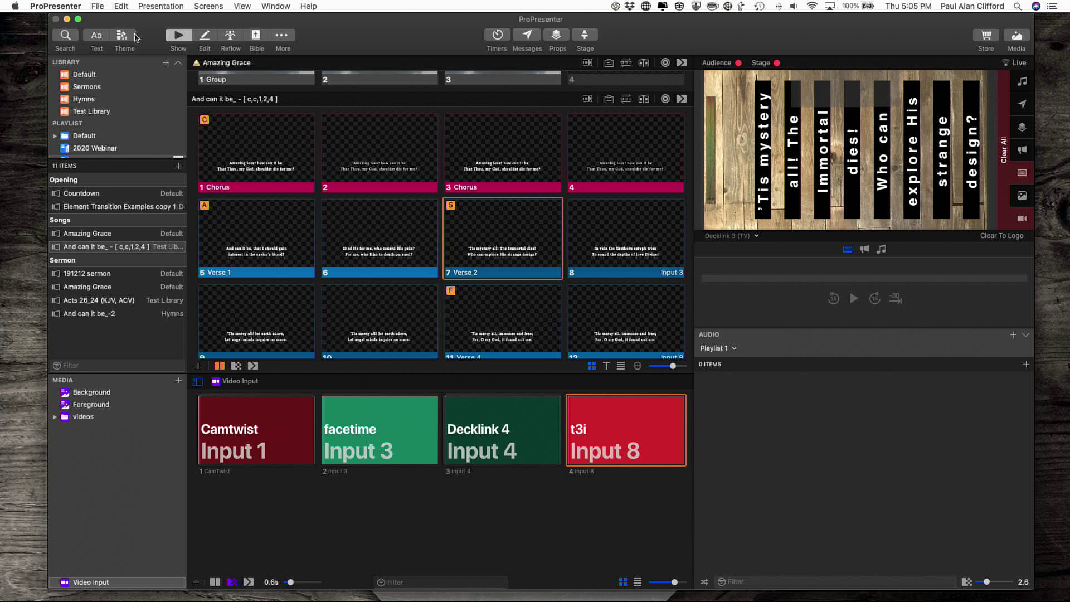
left_click(290, 38)
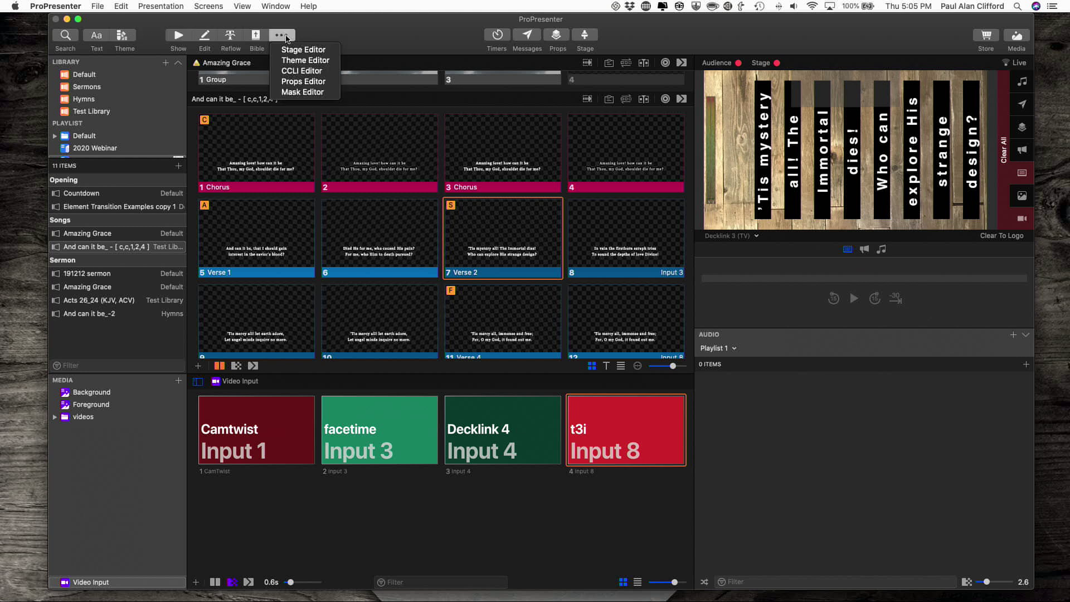
Open the Theme Editor on Tutorial Graphics and select TextElement to view its 90° rotation
left_click(287, 62)
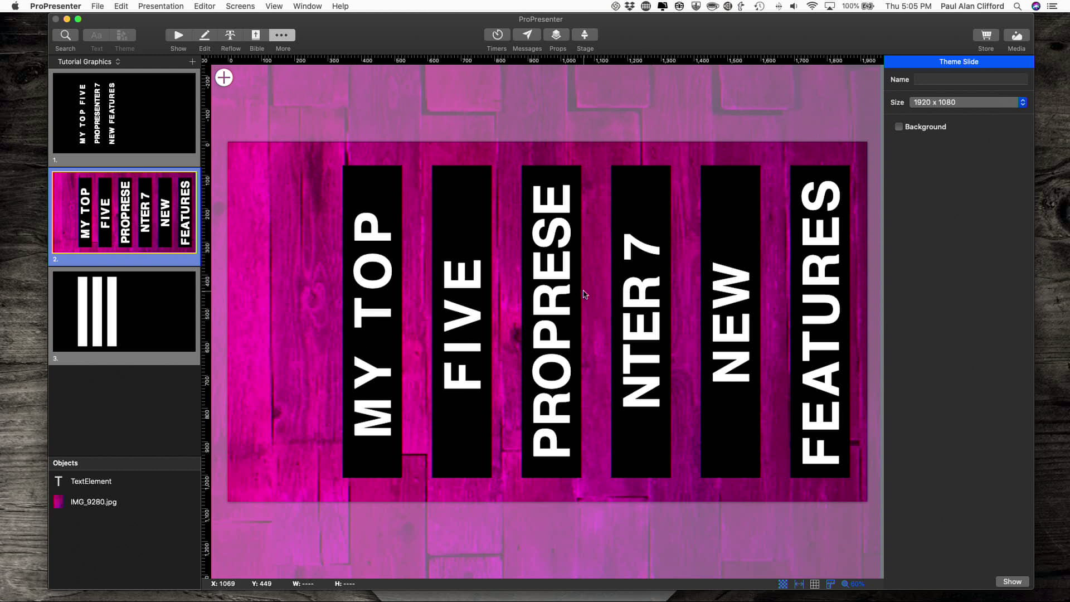
mouse_move(76, 490)
left_click(86, 485)
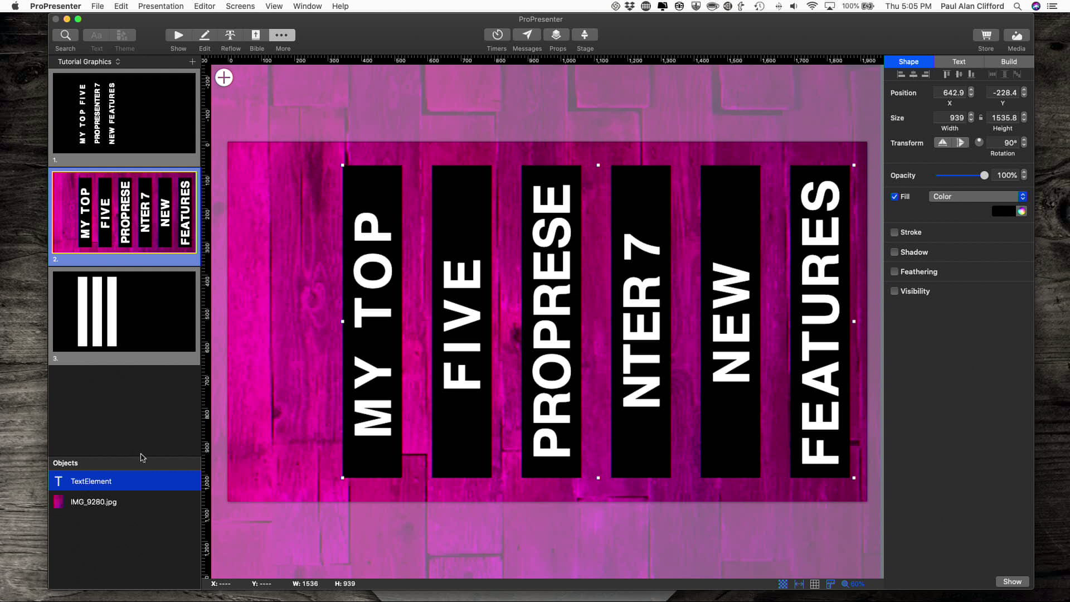
left_click(225, 78)
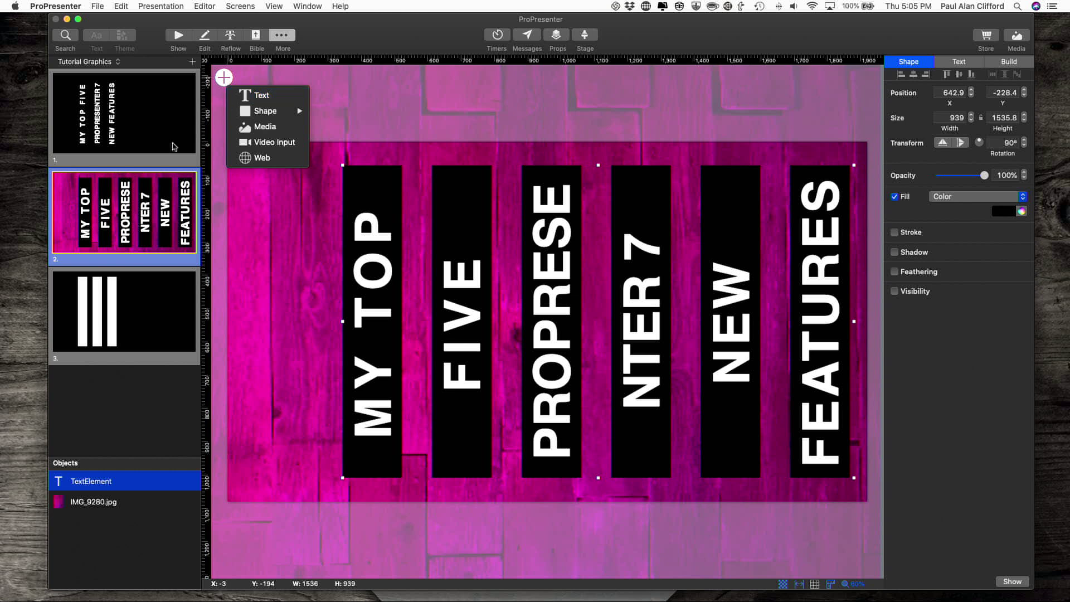
left_click(126, 422)
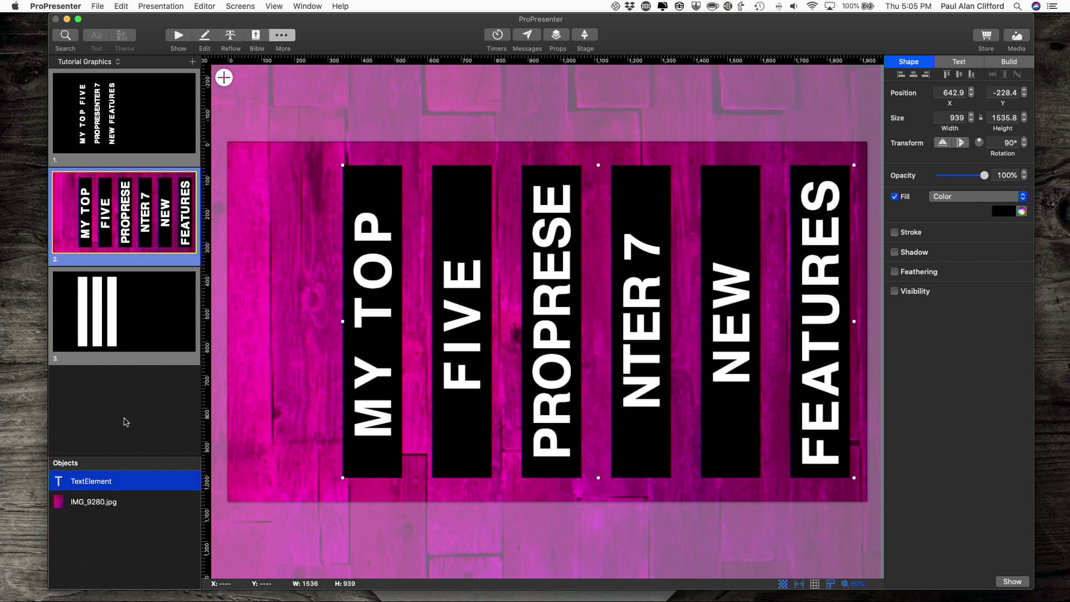
left_click(1011, 142)
type("270")
key("Return")
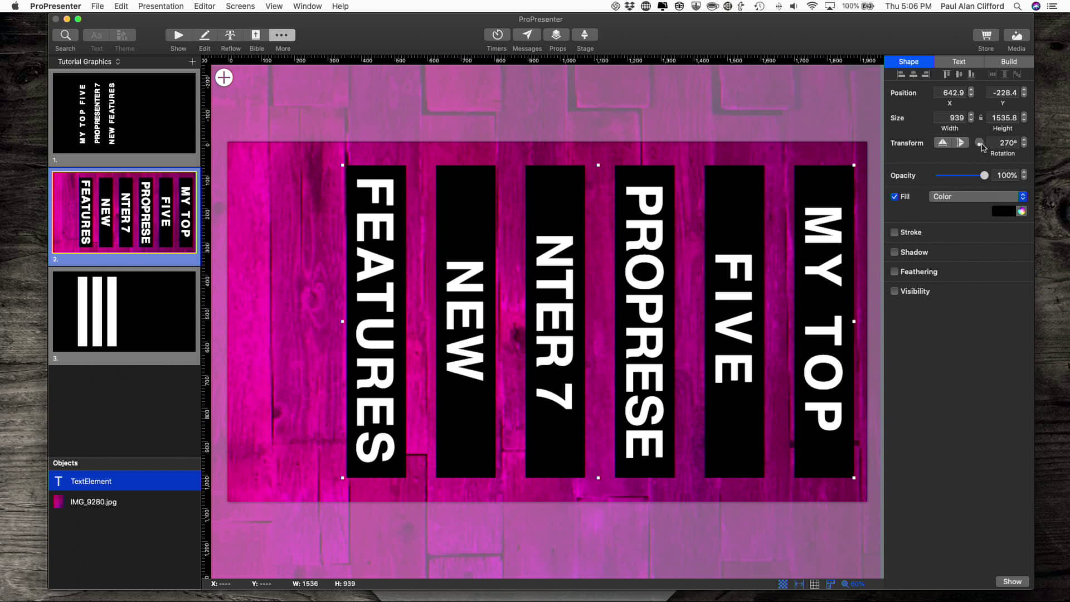
left_click_drag(981, 147, 986, 153)
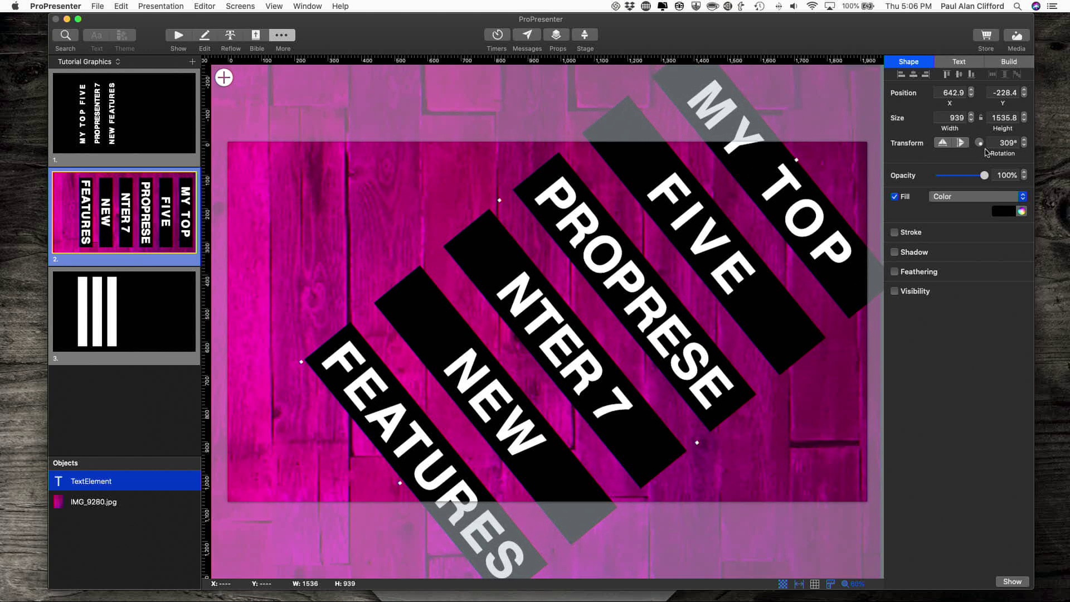
left_click_drag(986, 153, 986, 153)
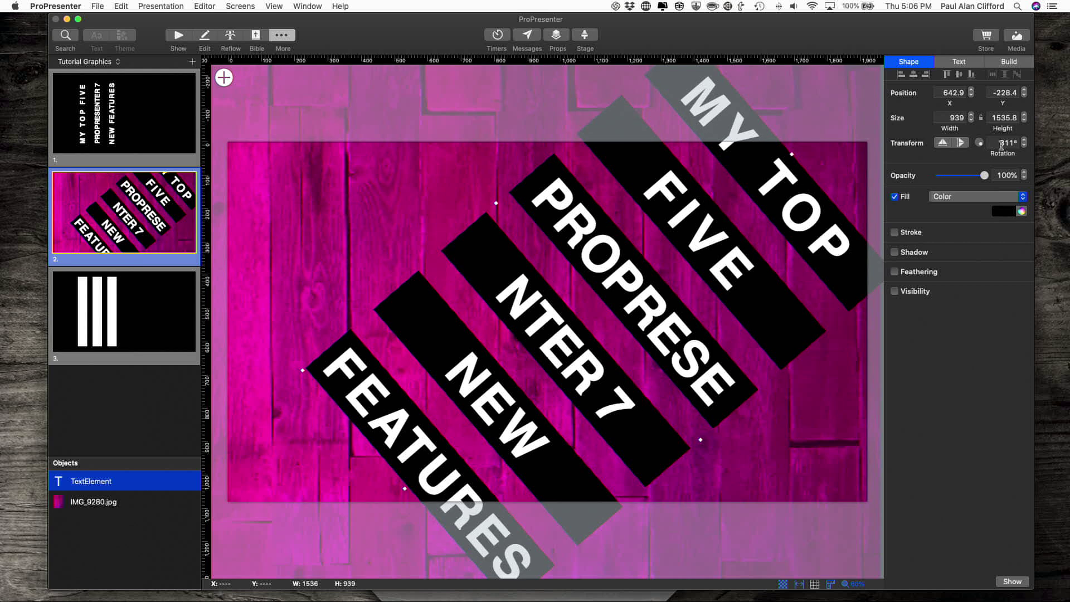
left_click(1001, 144)
type("90")
key("Return")
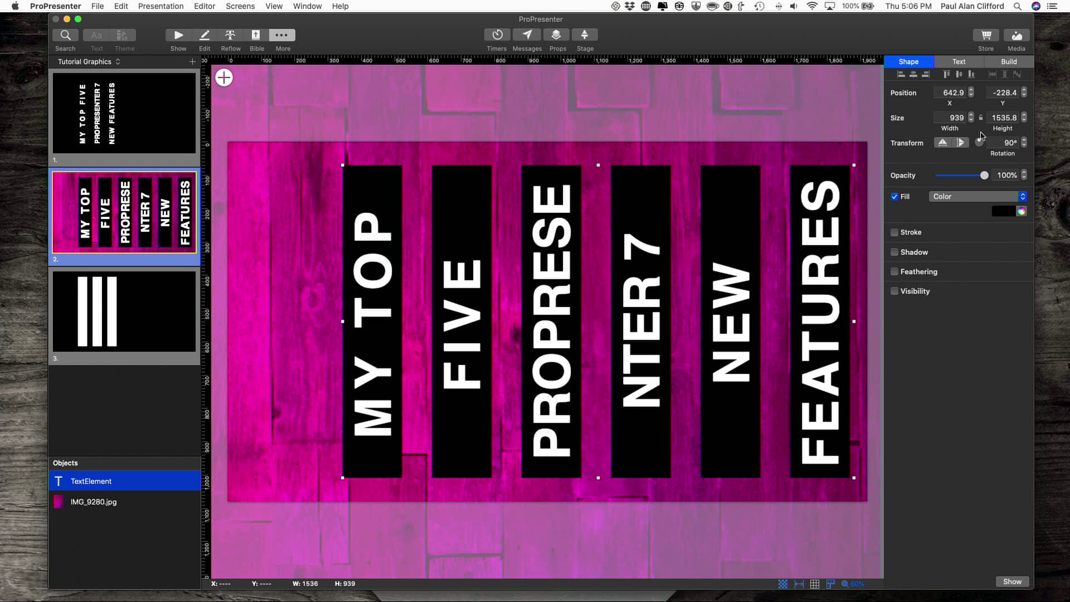
left_click(95, 509)
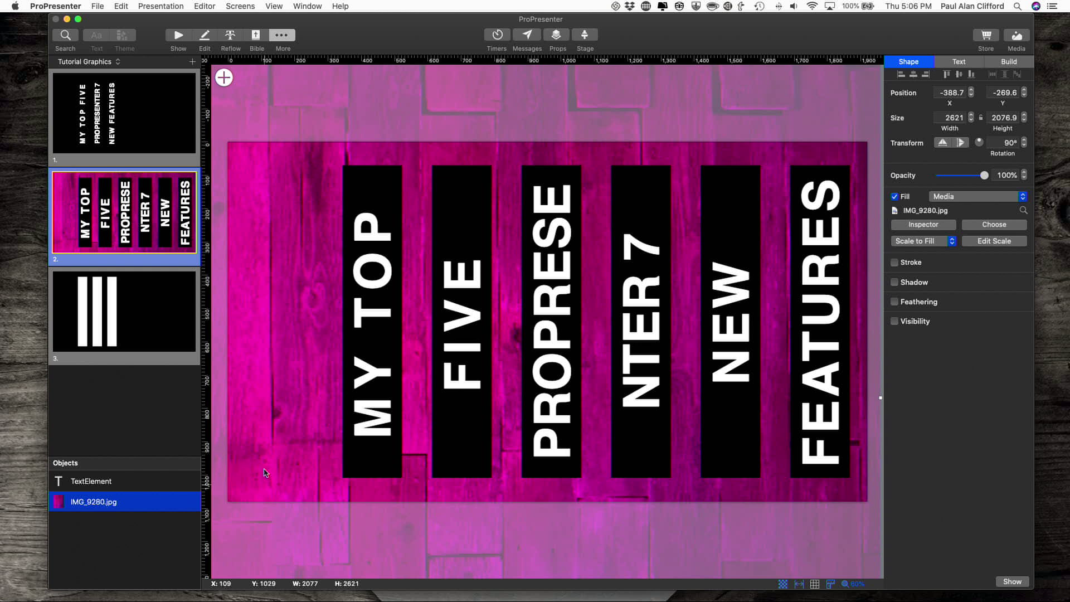
Leave the add-object list unused and pick a new Media fill for the IMG_9280.jpg background
mouse_move(177, 475)
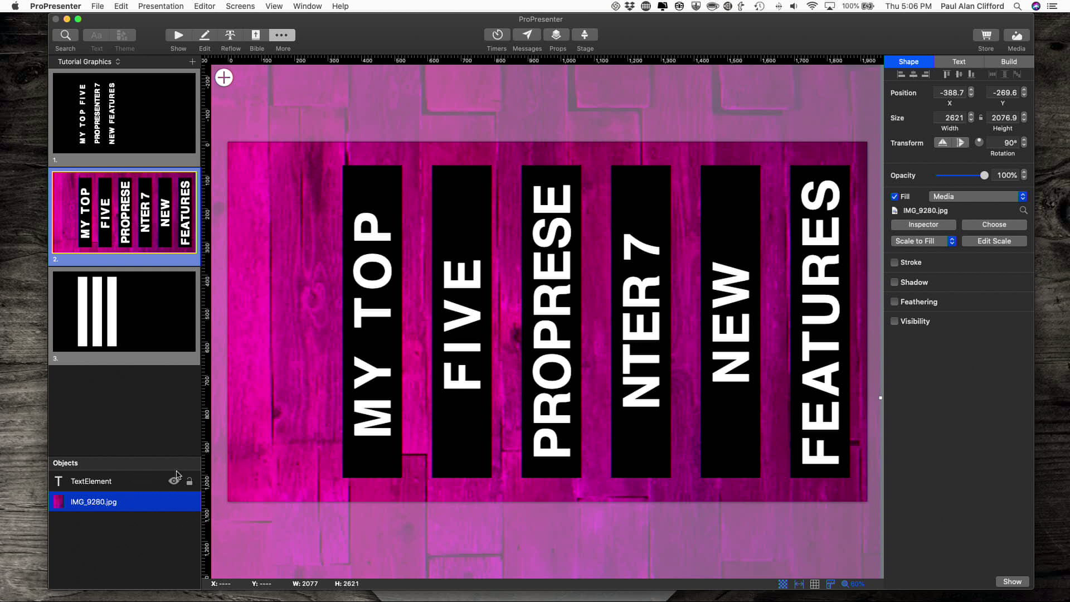
left_click(223, 78)
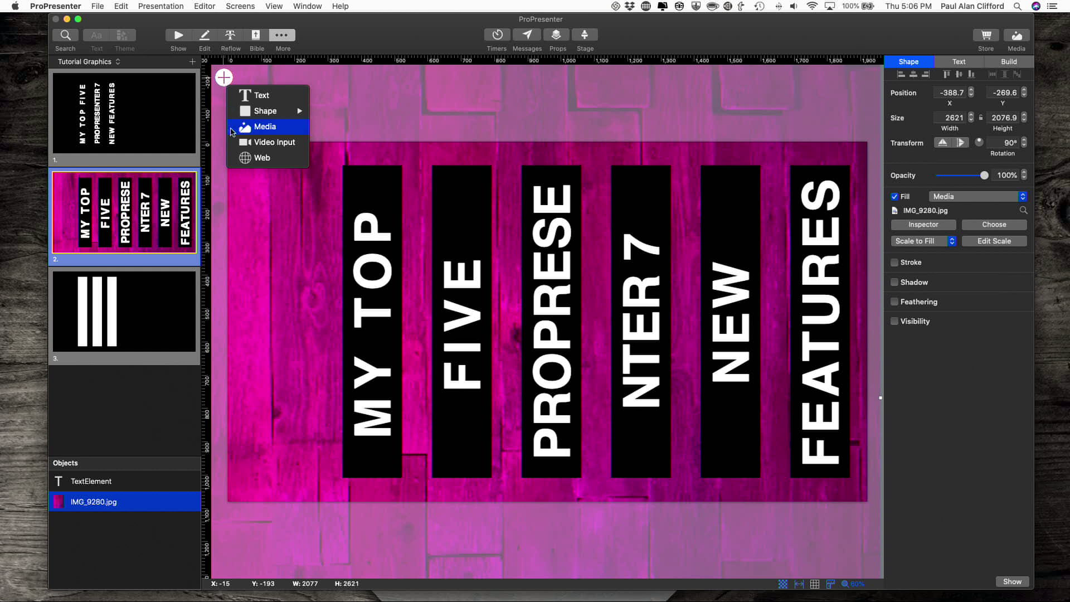
mouse_move(241, 116)
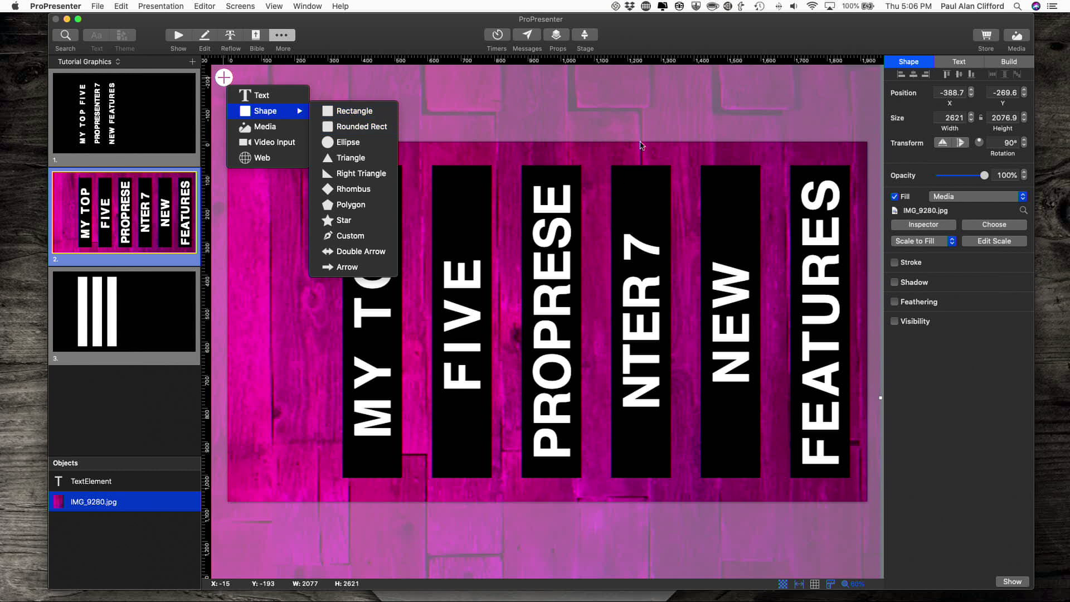
left_click(660, 93)
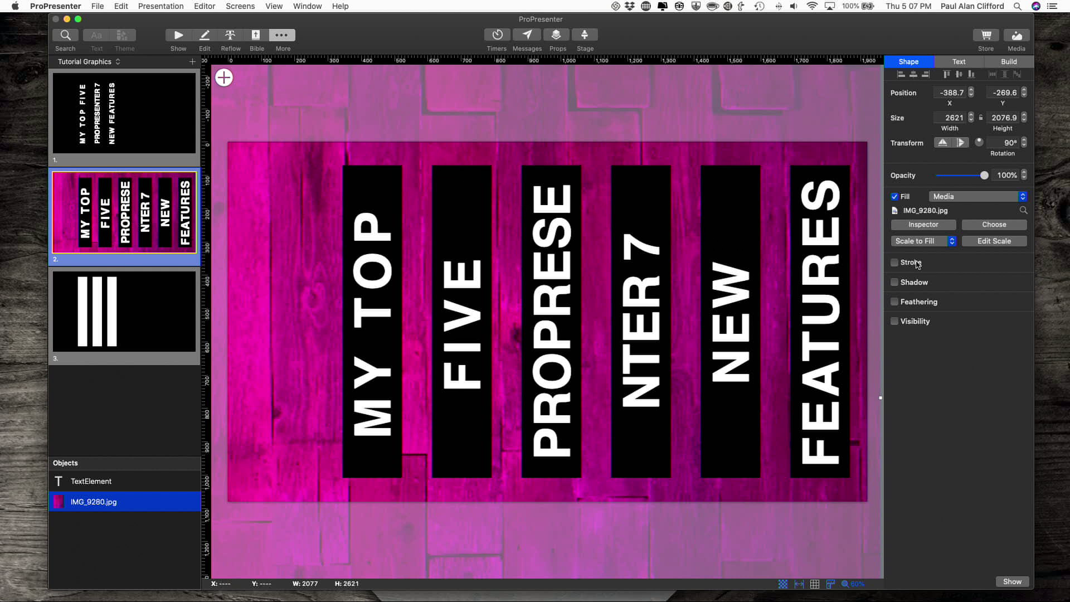
left_click(968, 199)
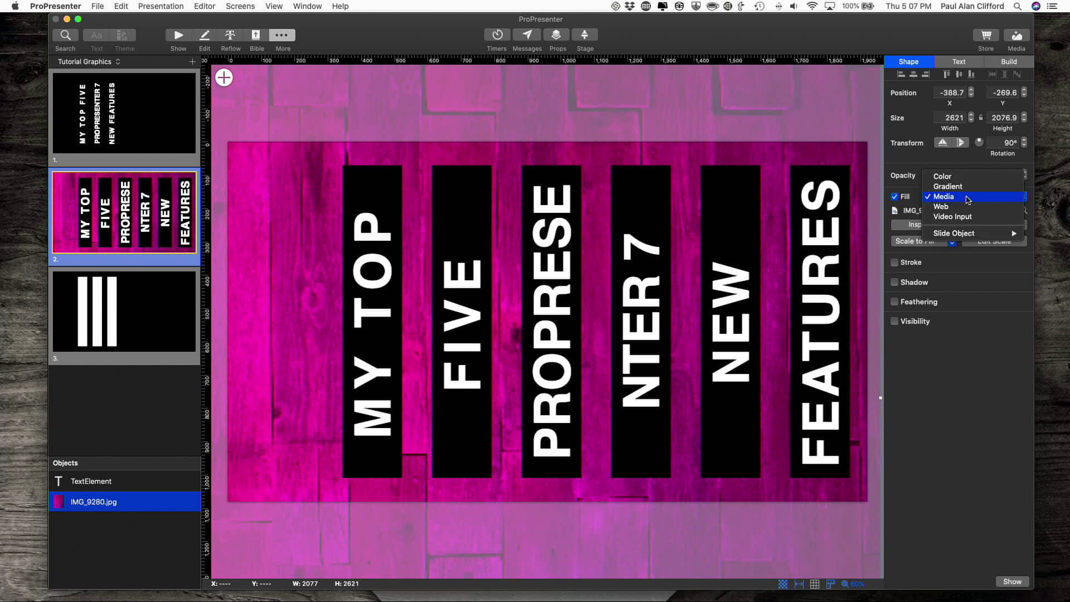
left_click(967, 197)
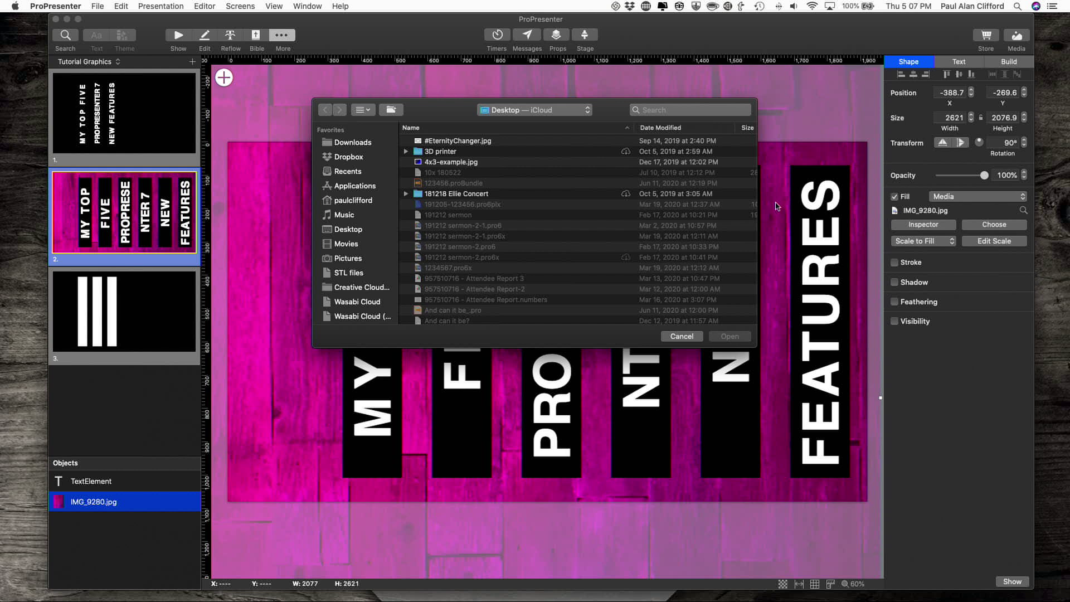
Cancel the file chooser, keeping IMG_9280.jpg as the background's media fill
left_click(681, 337)
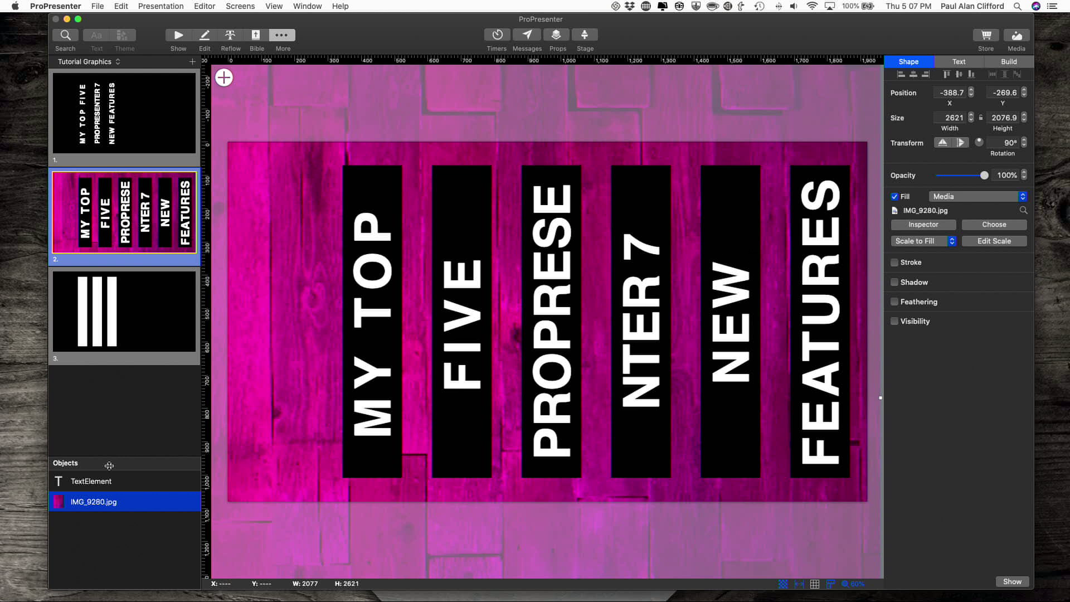
mouse_move(90, 503)
scroll(786, 315, "down", 5)
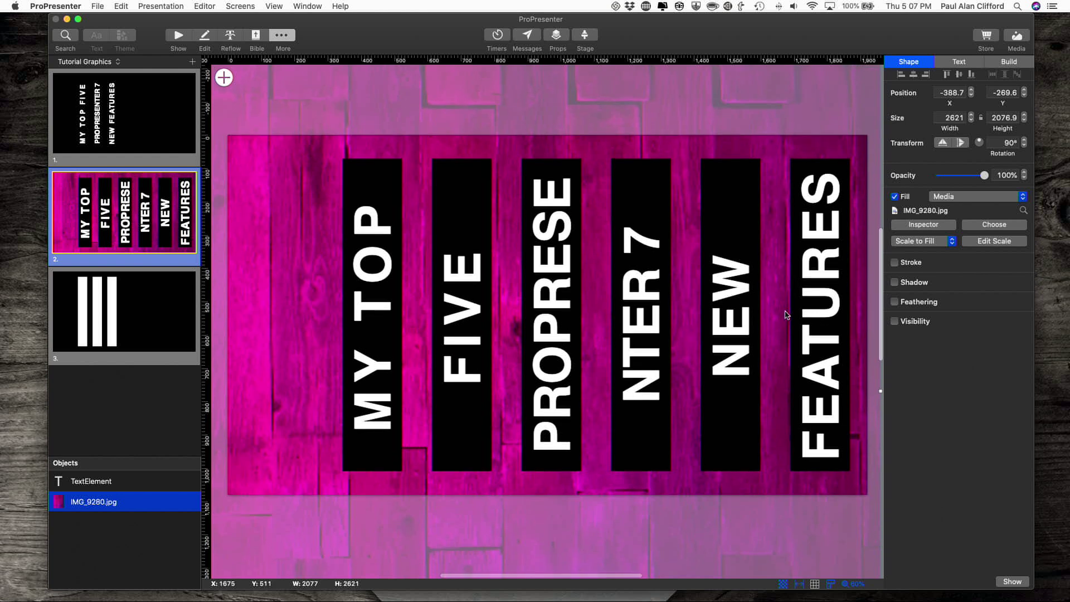
scroll(787, 314, "down", 10)
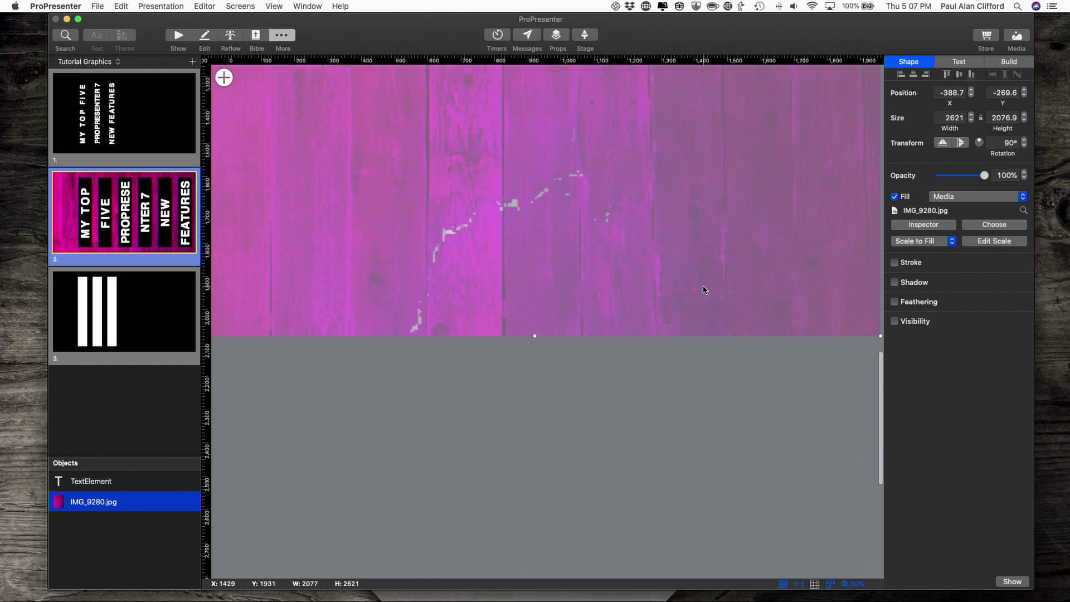
scroll(703, 289, "up", 3)
scroll(703, 289, "up", 12)
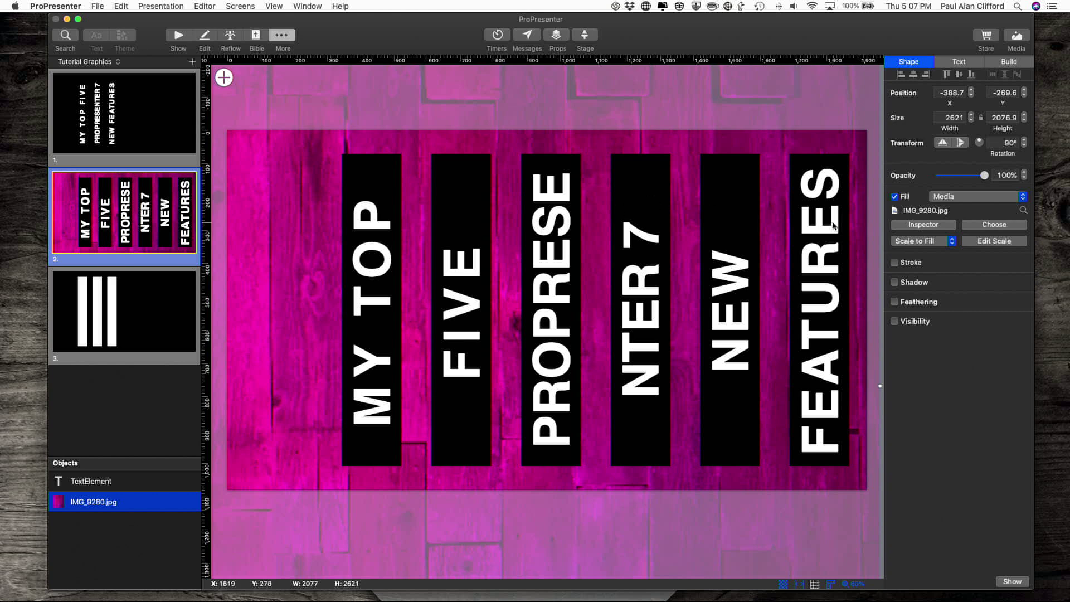
In IMG_9280.jpg's media inspector, try native rotation 90°, revert it to 0°, then close it
left_click(927, 225)
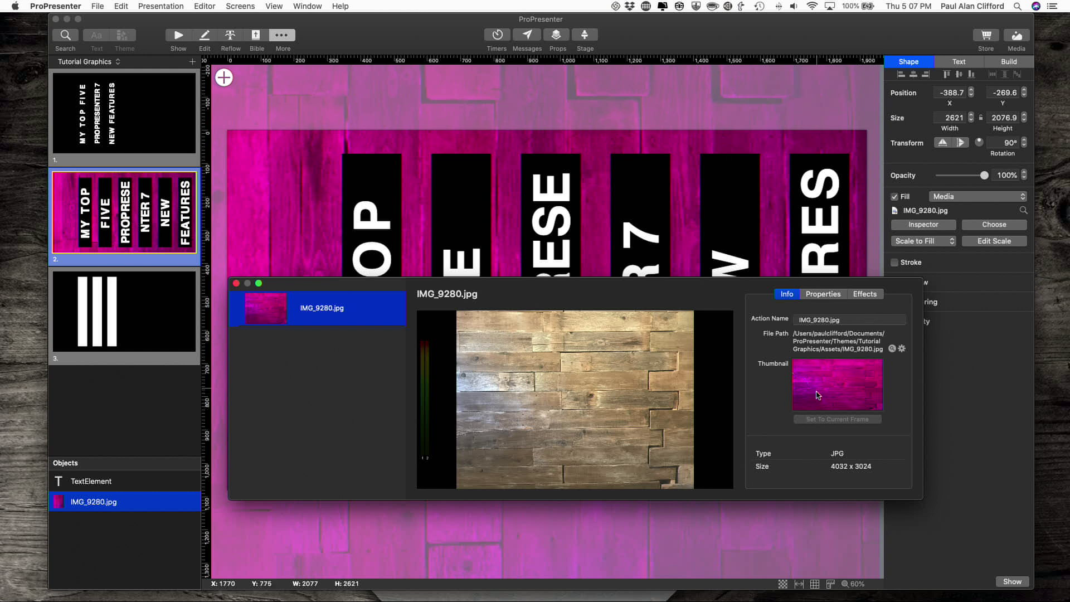
left_click(865, 296)
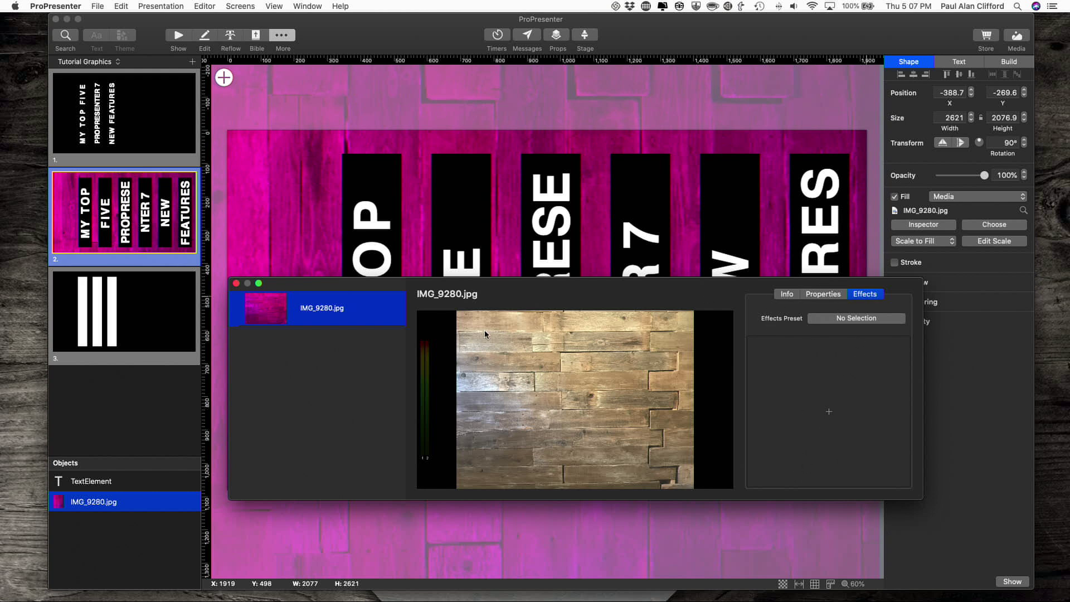
left_click(787, 295)
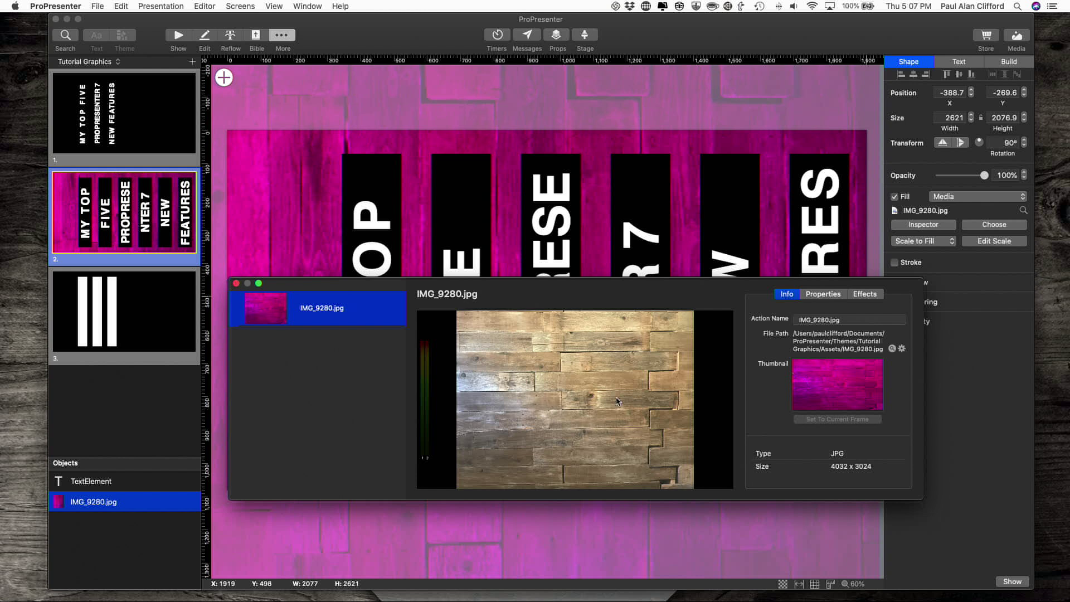
left_click(830, 297)
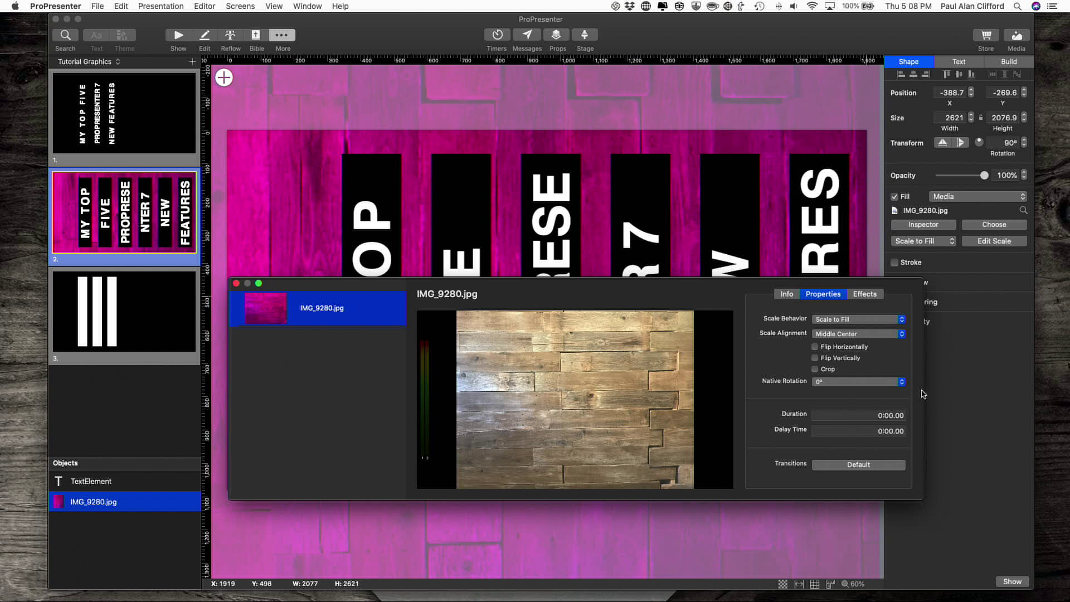
left_click(902, 382)
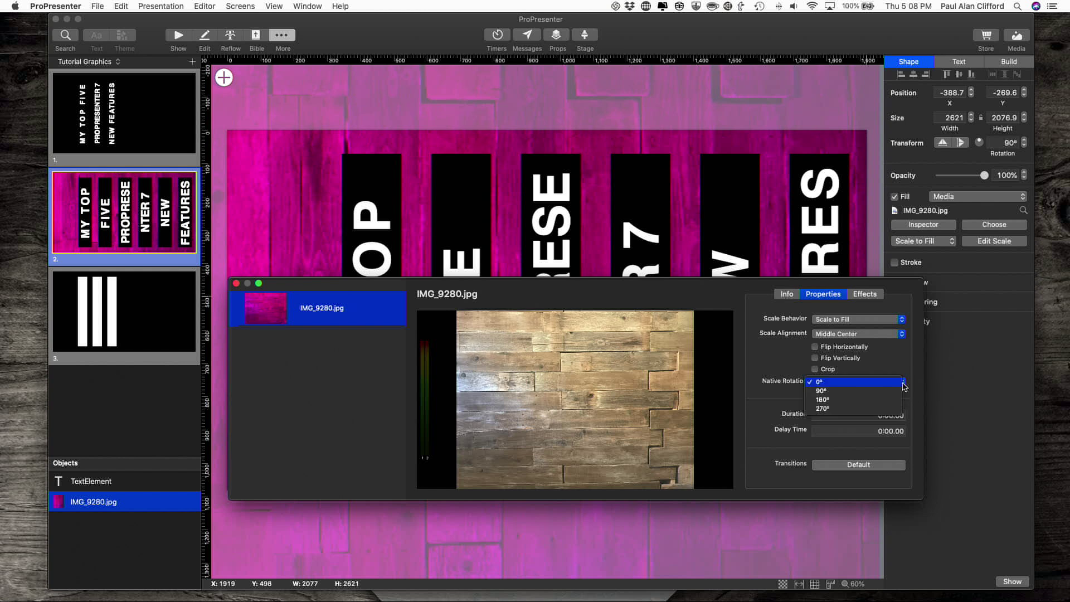
left_click(872, 392)
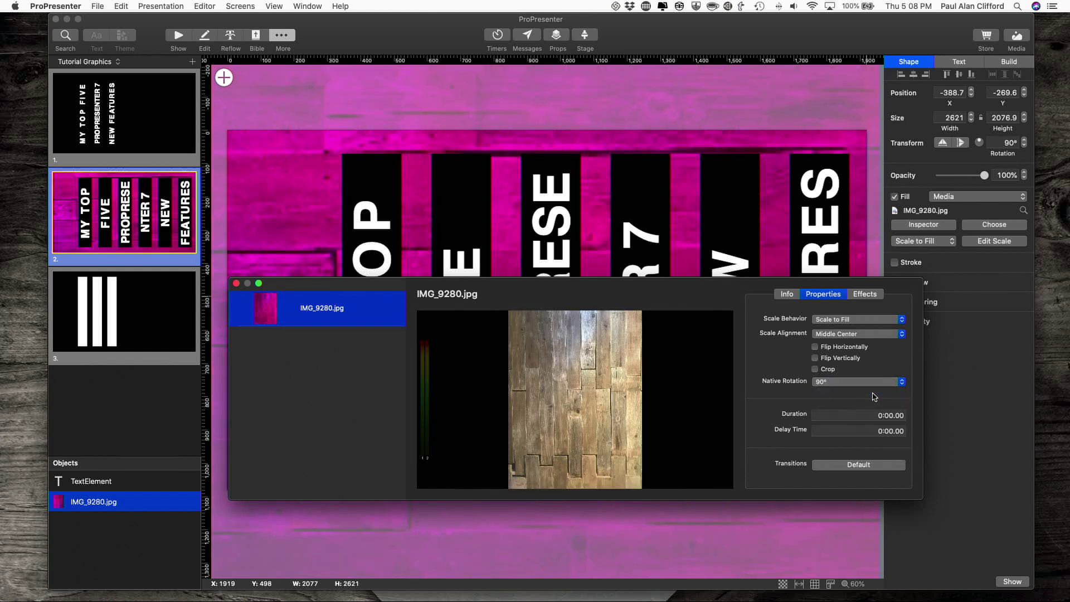
left_click(902, 382)
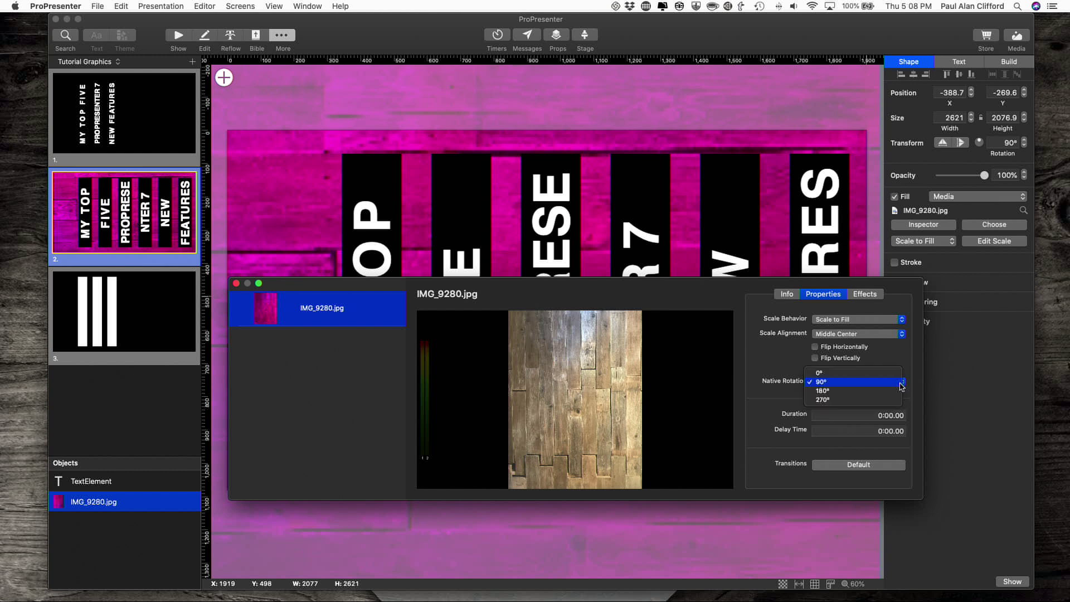
left_click(866, 372)
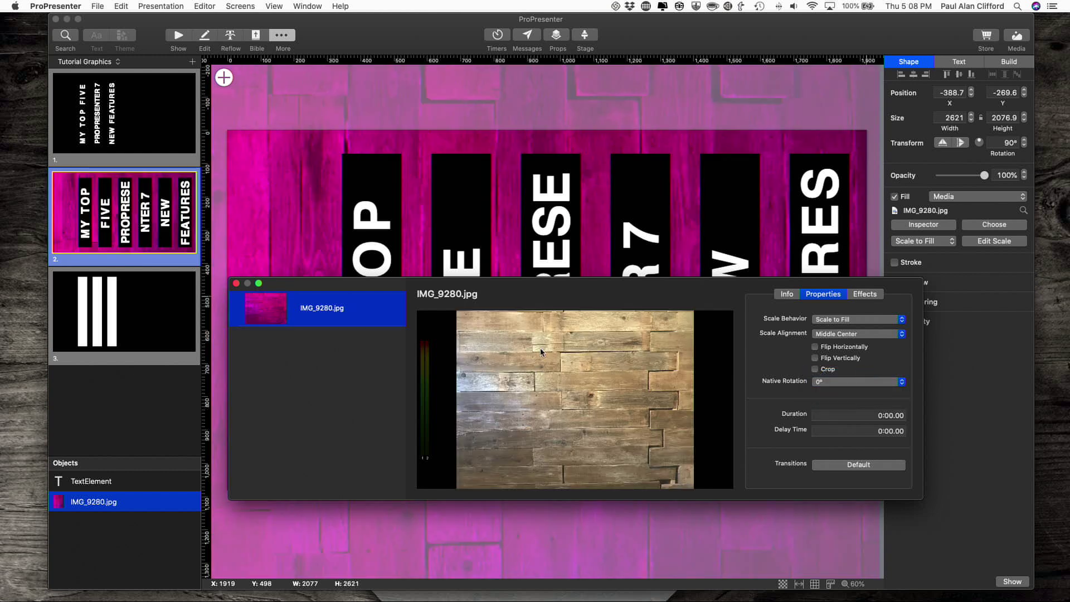
left_click(236, 283)
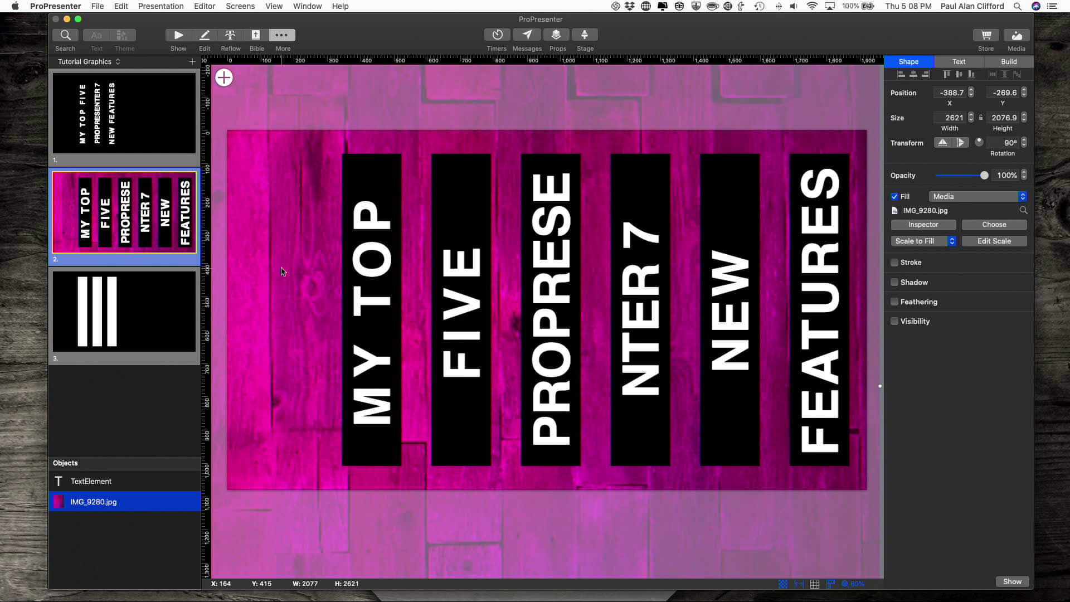
Drag the pink wood background down and back up to position -330, -528.9
left_click_drag(281, 271, 295, 390)
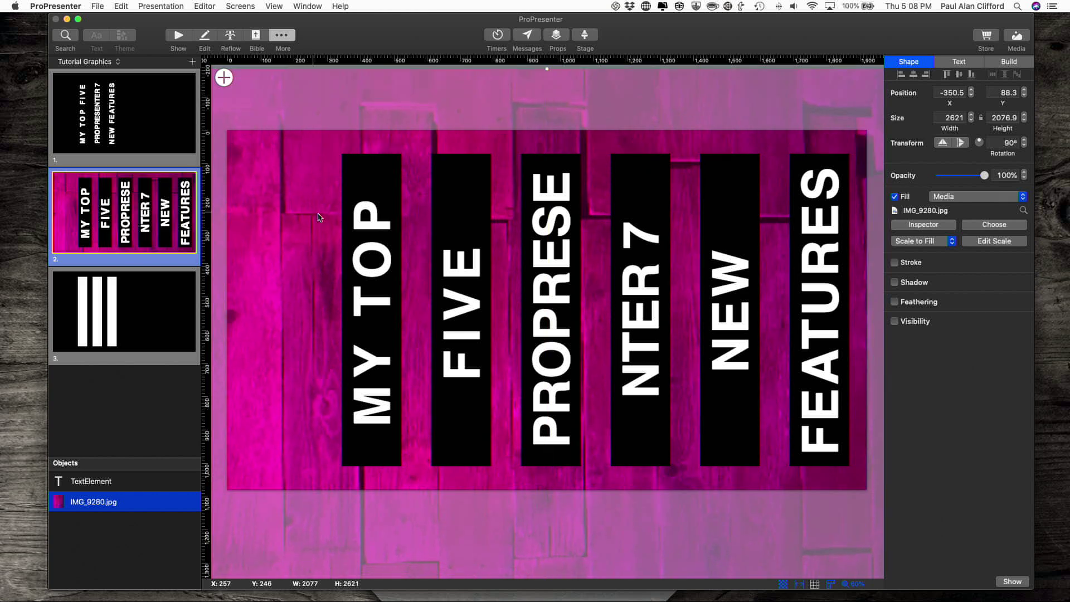
left_click_drag(306, 324, 314, 119)
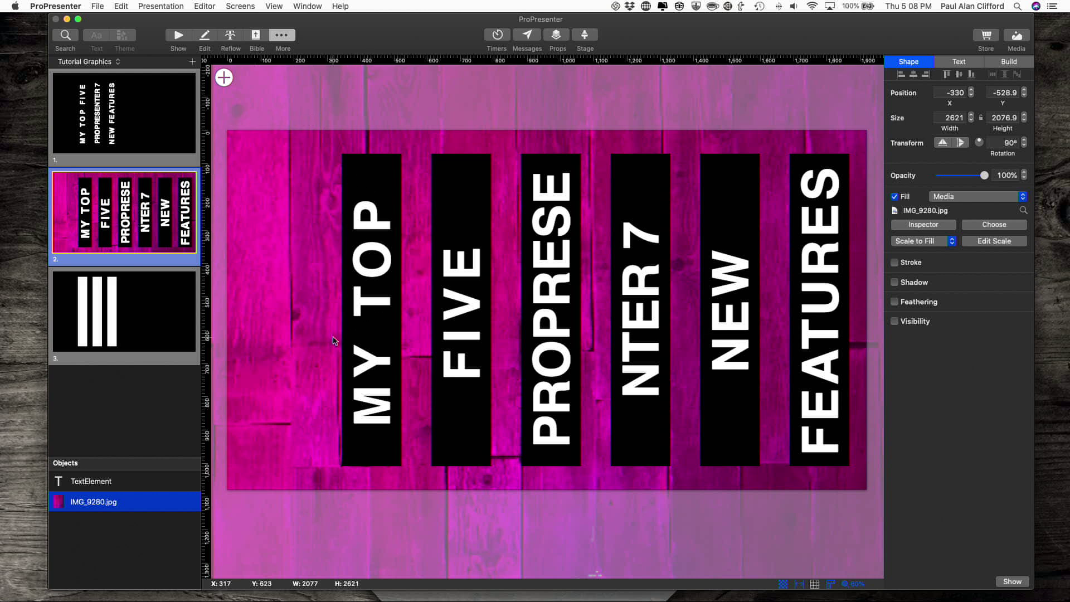
left_click(80, 483)
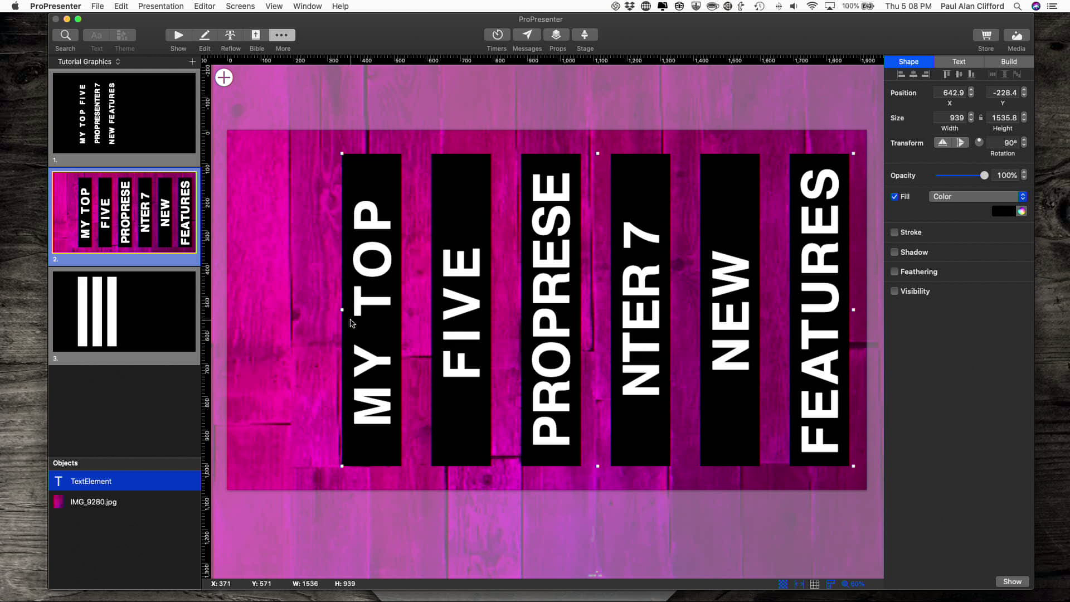
Nudge the rotated text element slightly left to X 629.1
mouse_move(352, 323)
left_mouse_down()
mouse_move(327, 323)
mouse_move(346, 323)
left_mouse_up()
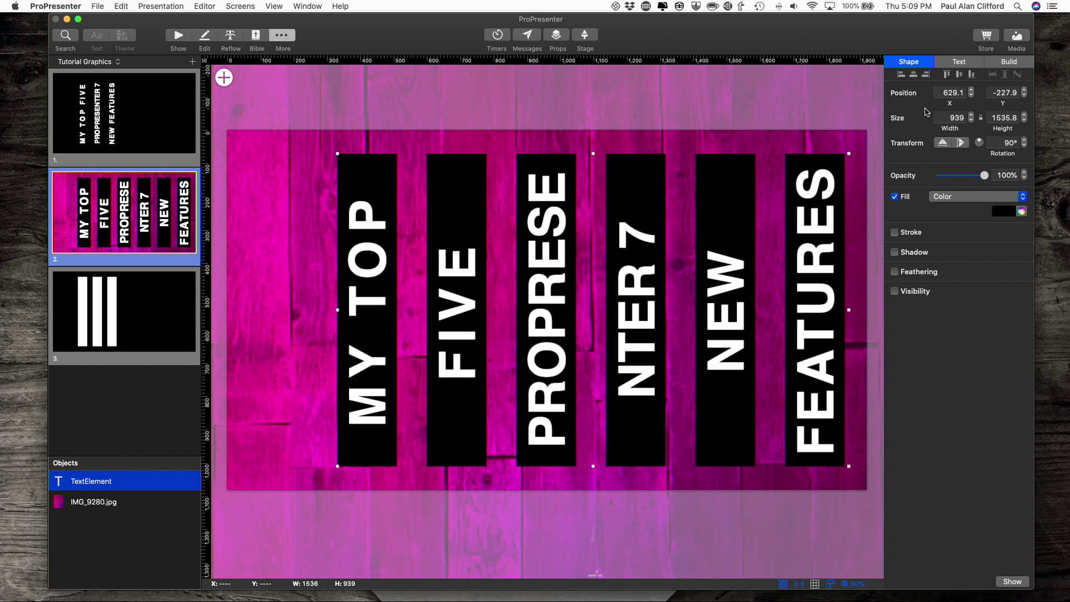
Set the text element's scaling to 'Scale text down to fit container'
left_click(956, 63)
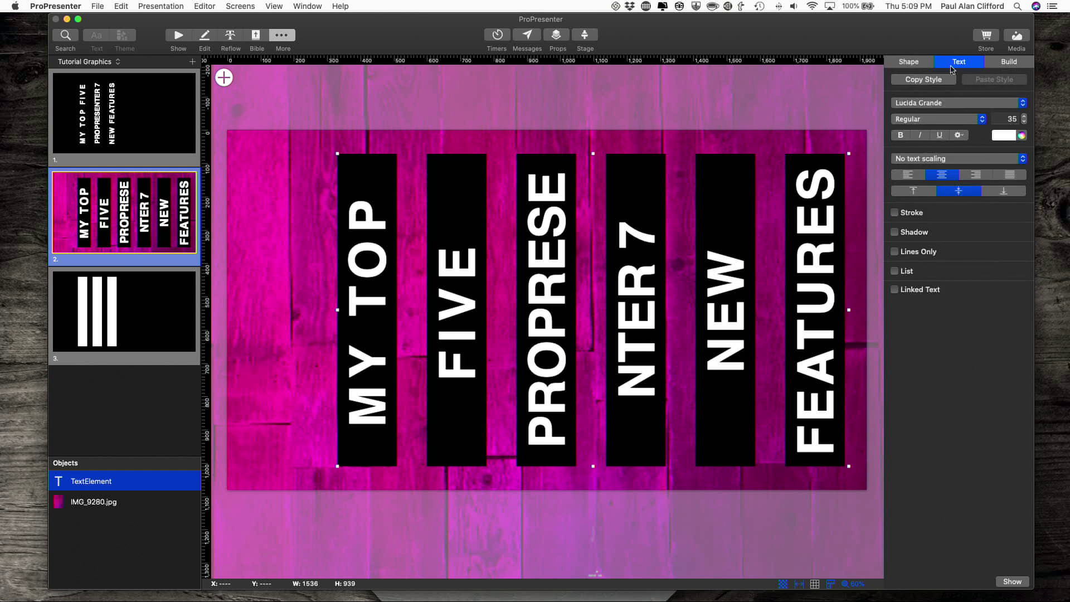
left_click(929, 160)
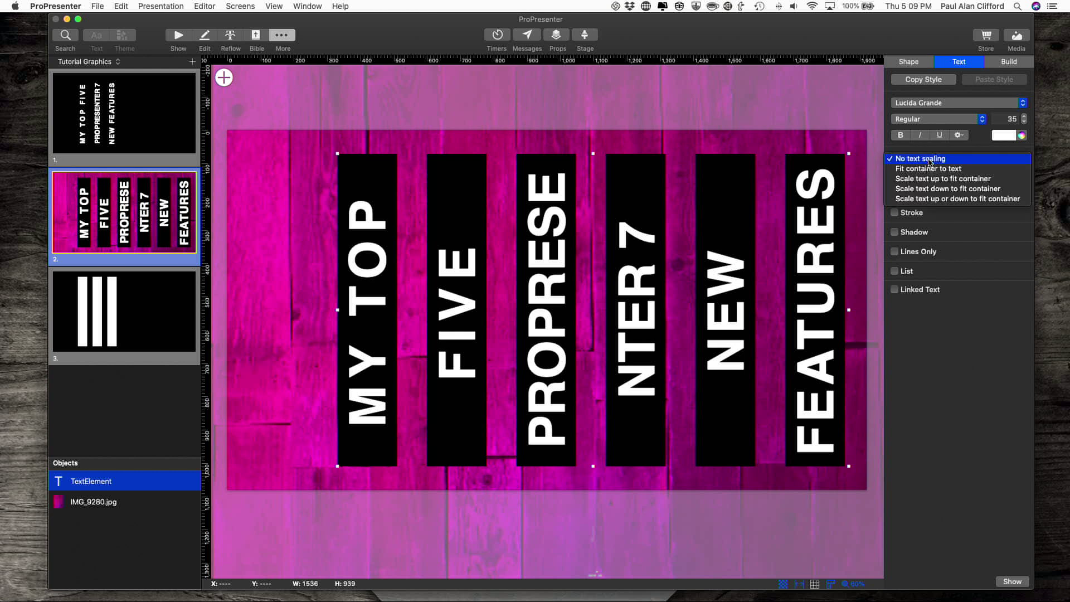
left_click(927, 189)
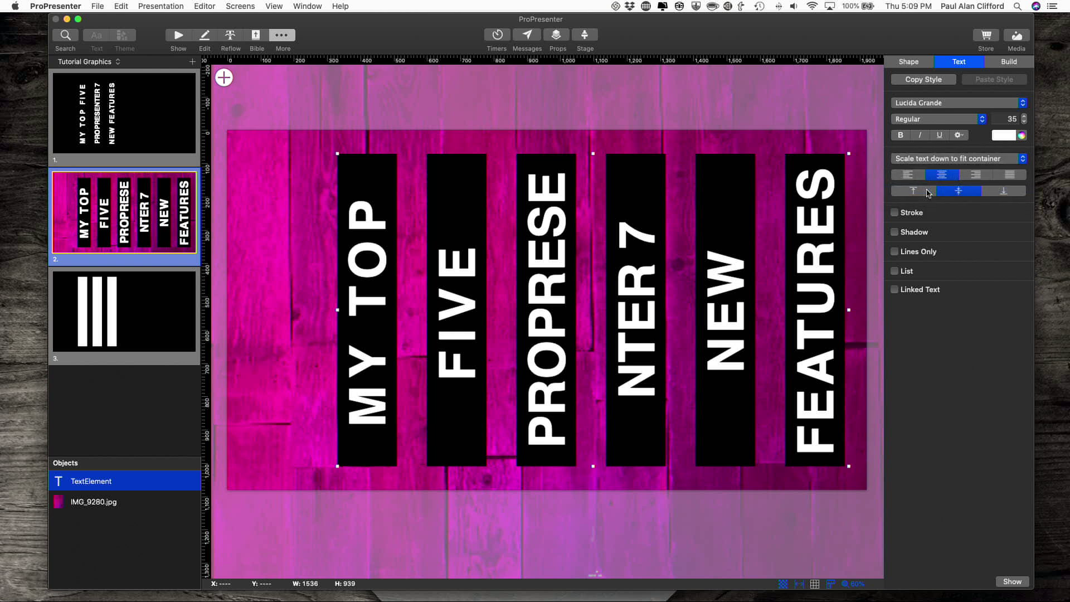
left_click(1025, 159)
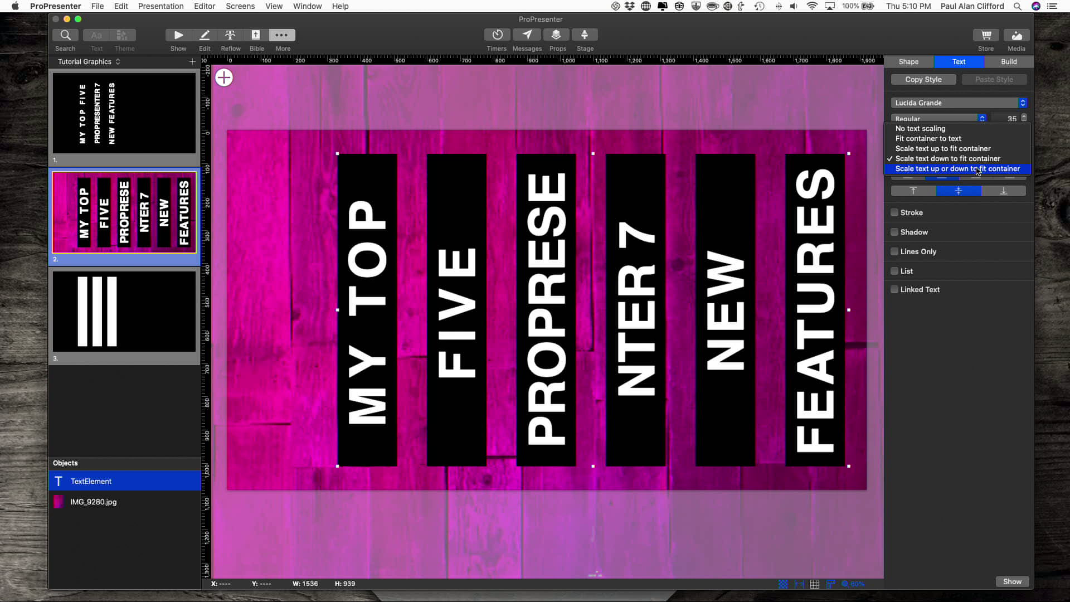
left_click(972, 365)
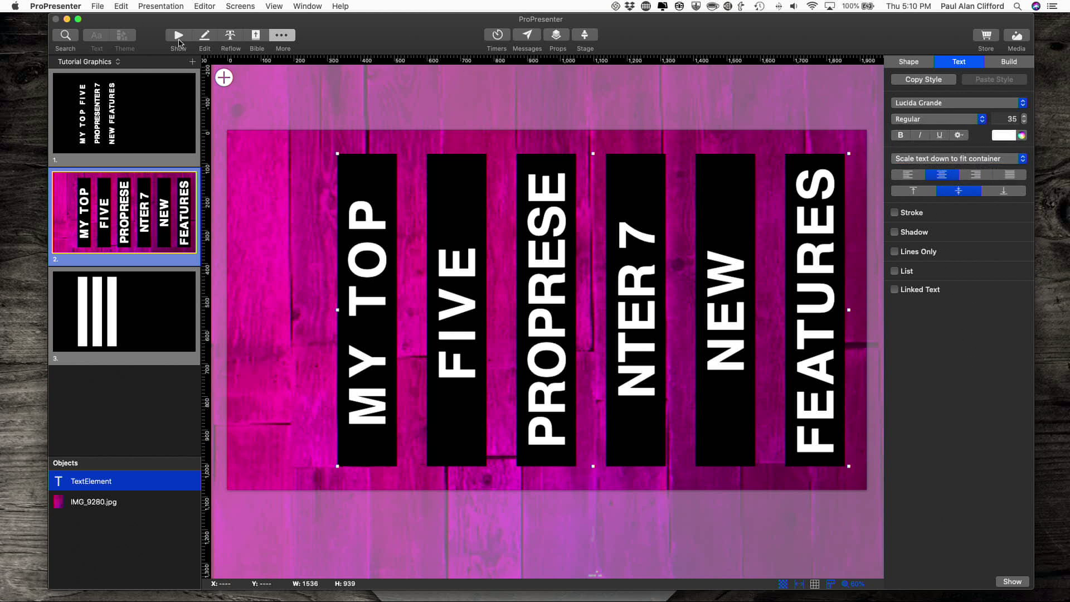
left_click(179, 38)
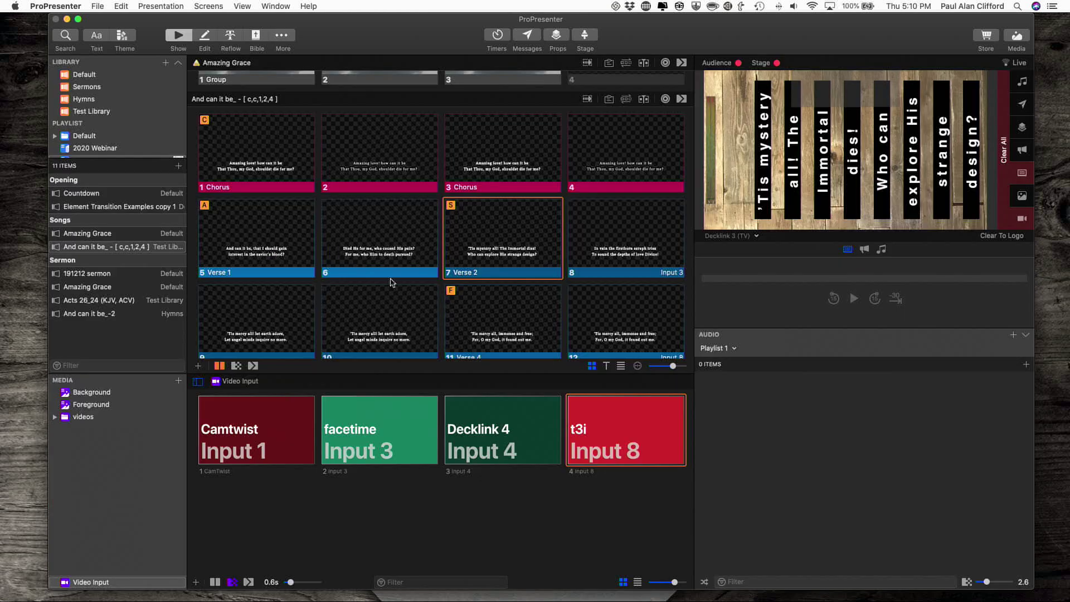
Send lyric slides 6, 7 (Verse 2), 8 and 10 to the audience output in turn
left_click(388, 258)
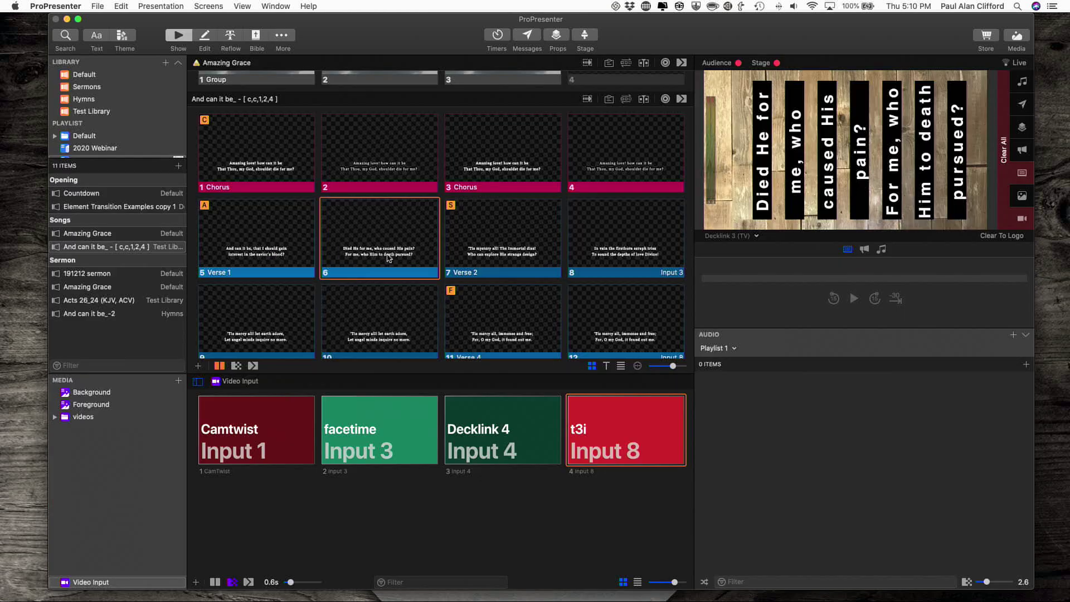
left_click(504, 246)
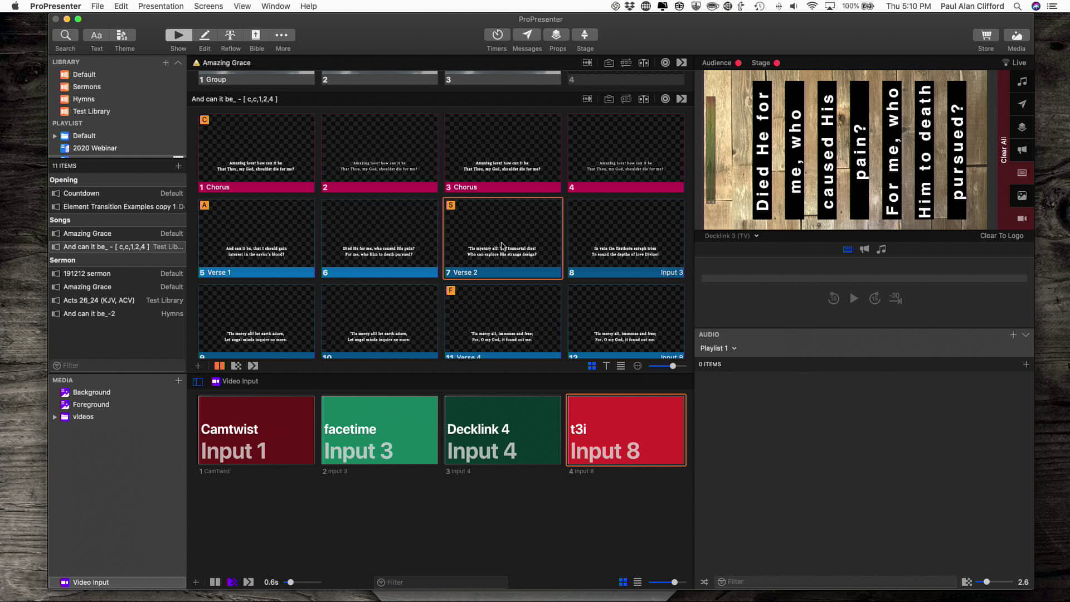
left_click(617, 239)
left_click(395, 334)
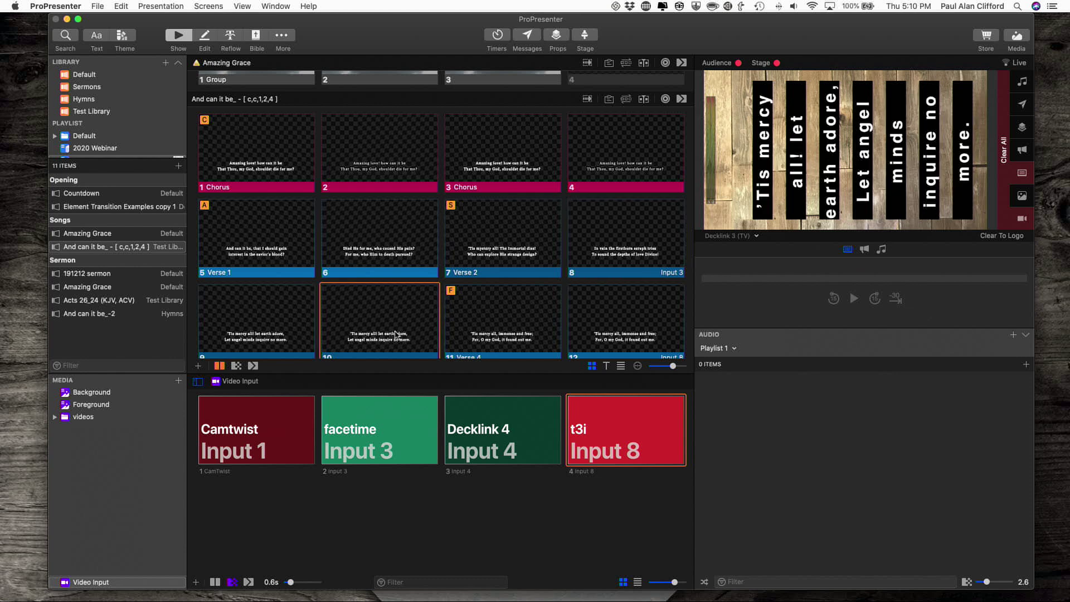
Show the John 3:16 slide from the Sermon section live as rotated vertical text
scroll(396, 335, "down", 10)
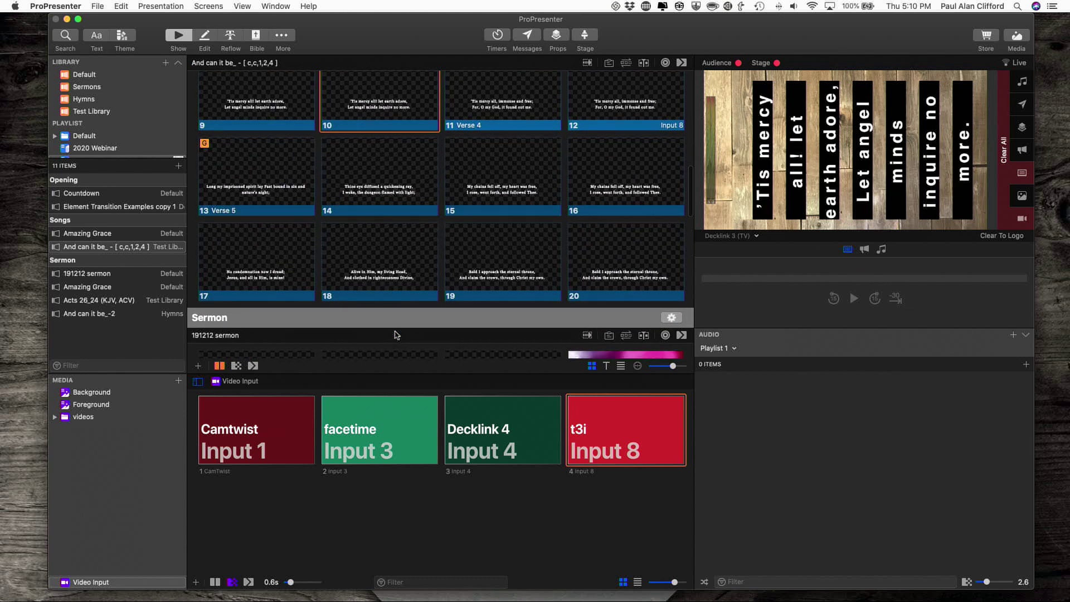
scroll(395, 334, "down", 1)
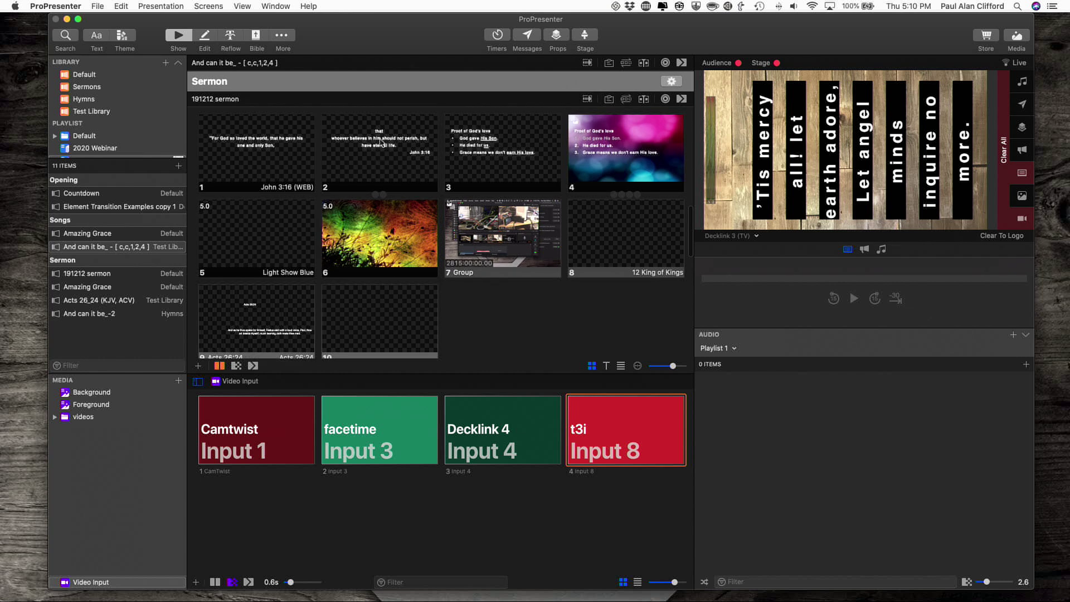
left_click(244, 140)
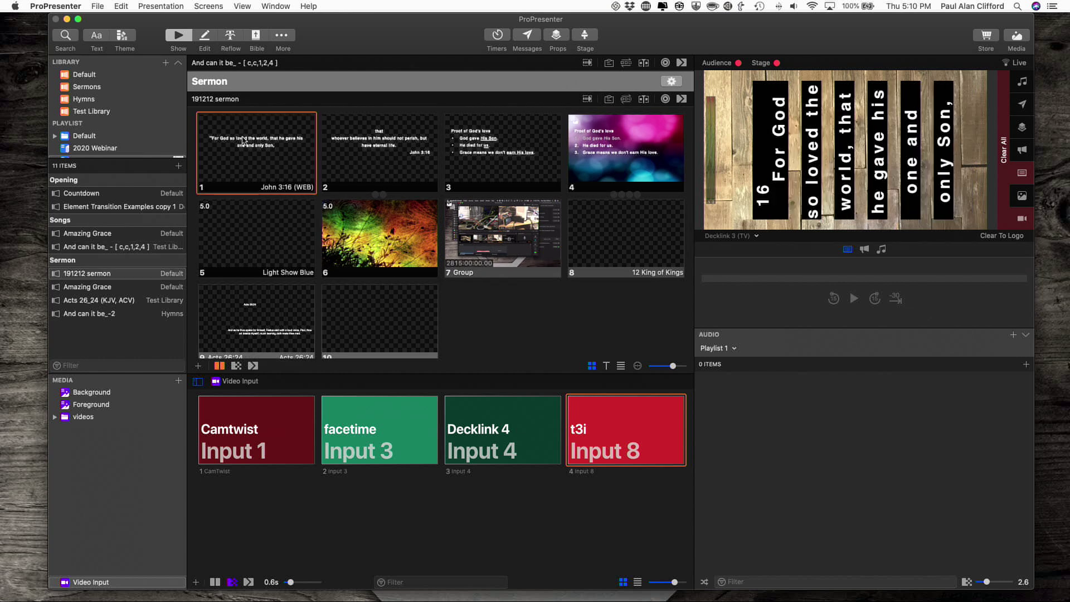